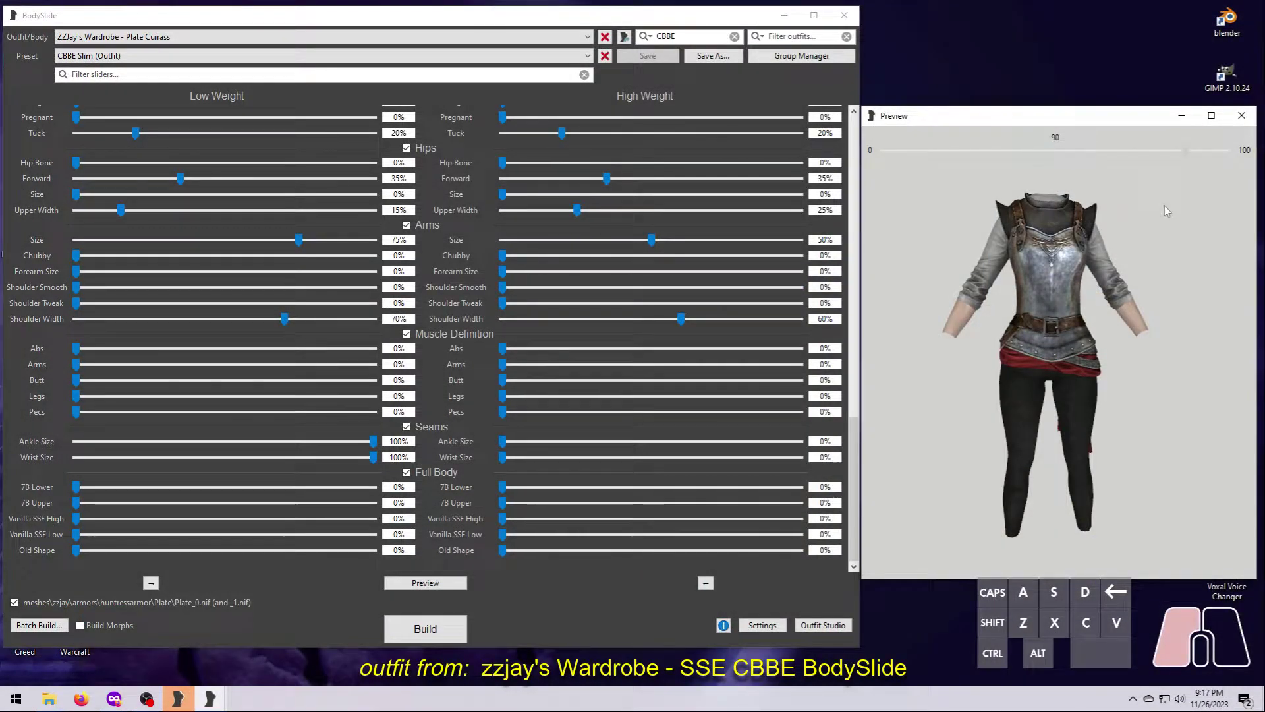
Apply CBBE SevenBase to the Plate Cuirass and preview it at weight 100, then back at 0
left_click(587, 57)
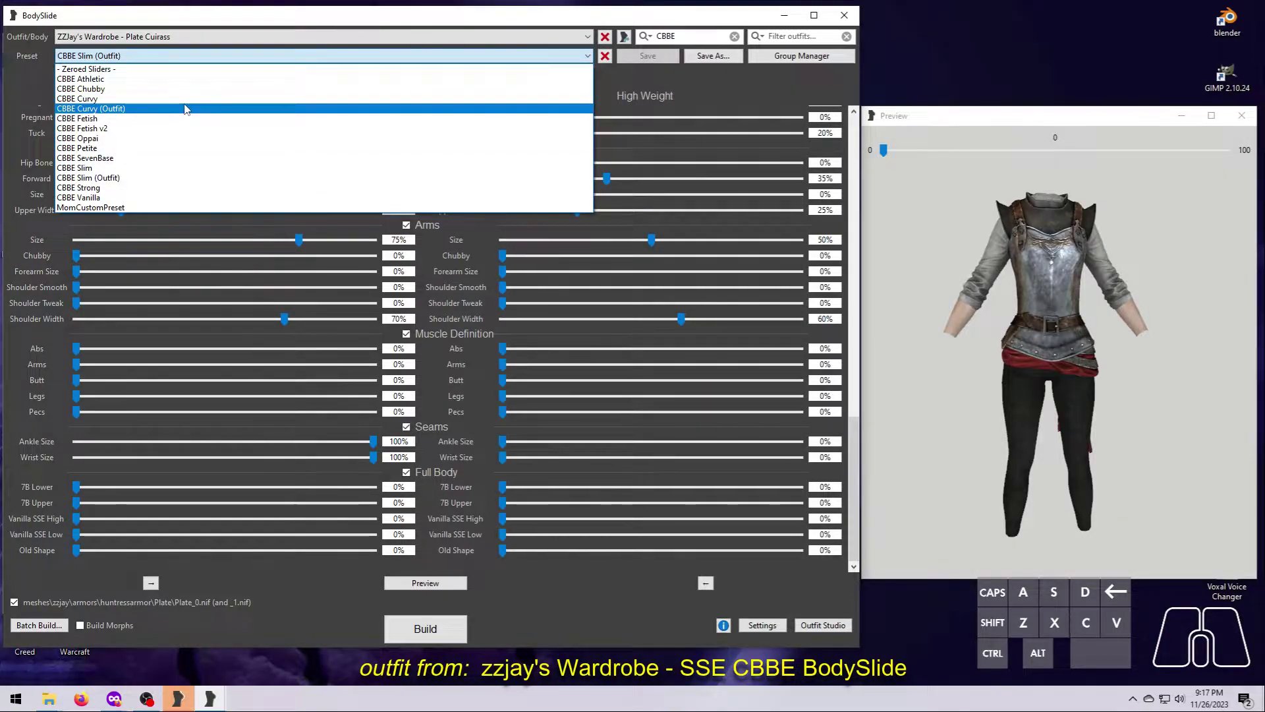
left_click(141, 158)
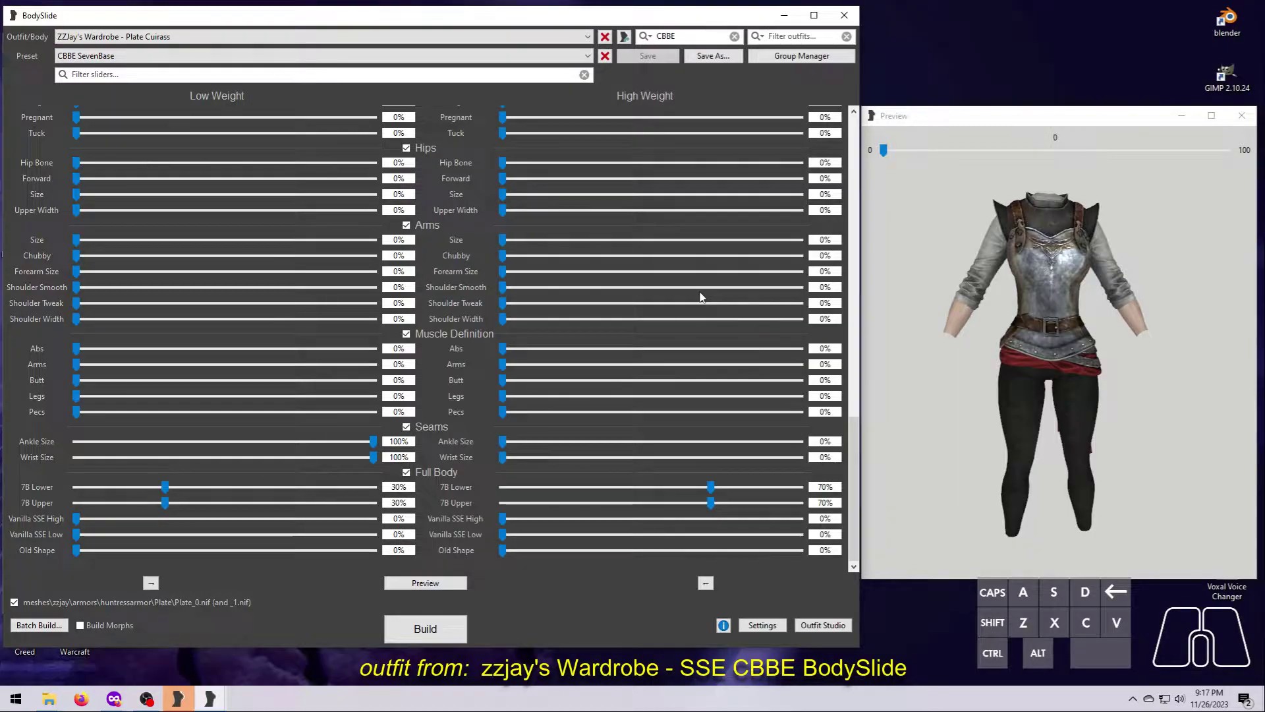
left_click_drag(1087, 407, 938, 410)
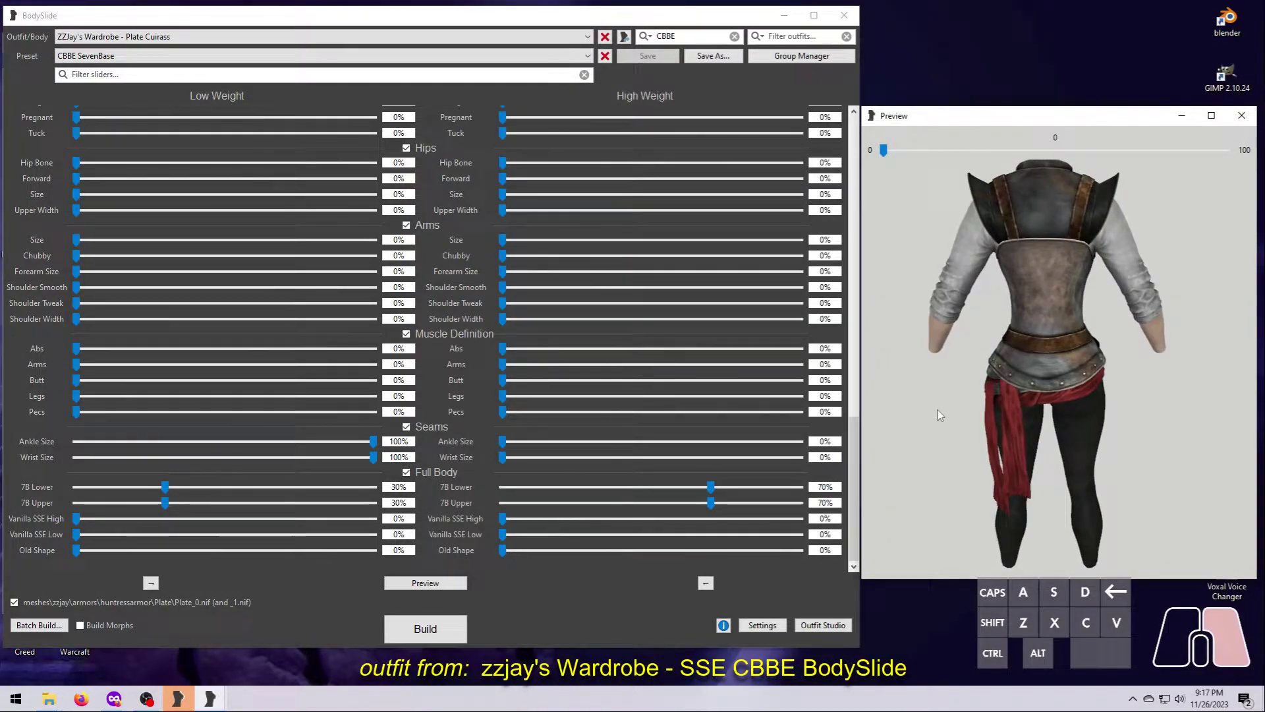
scroll(938, 410, "up", 3)
scroll(1087, 415, "down", 3)
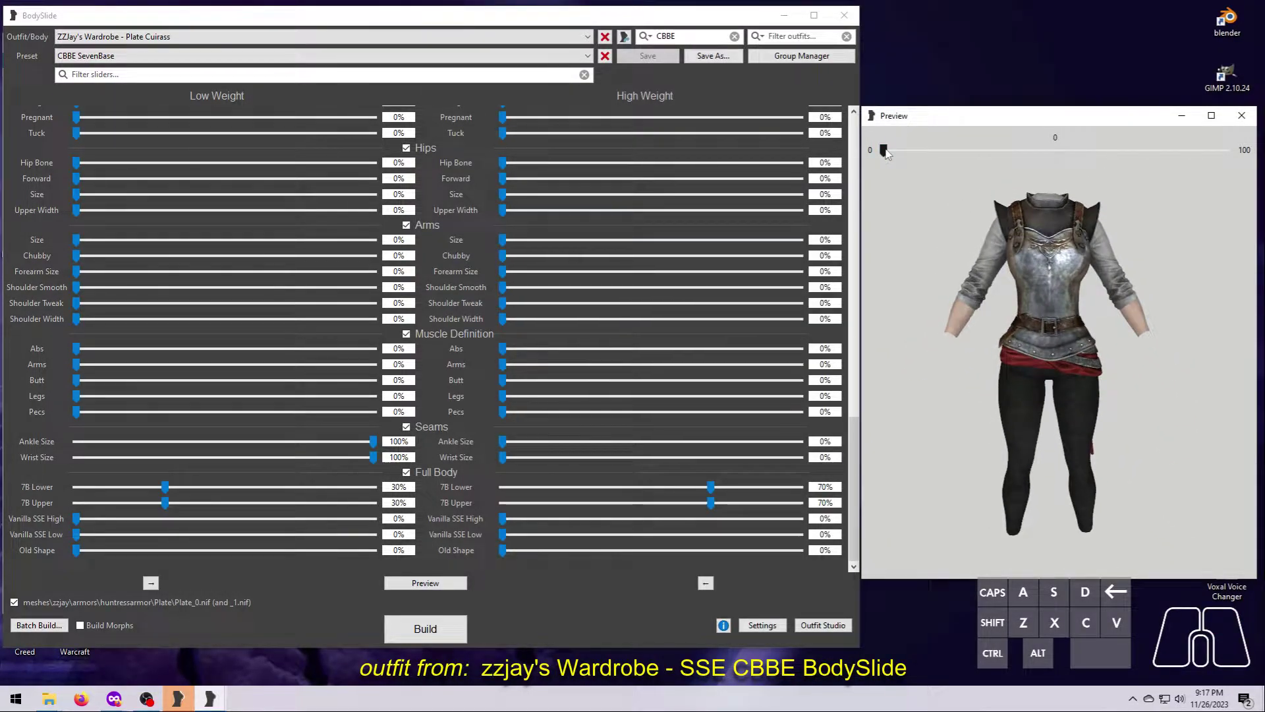
left_click_drag(883, 150, 1226, 151)
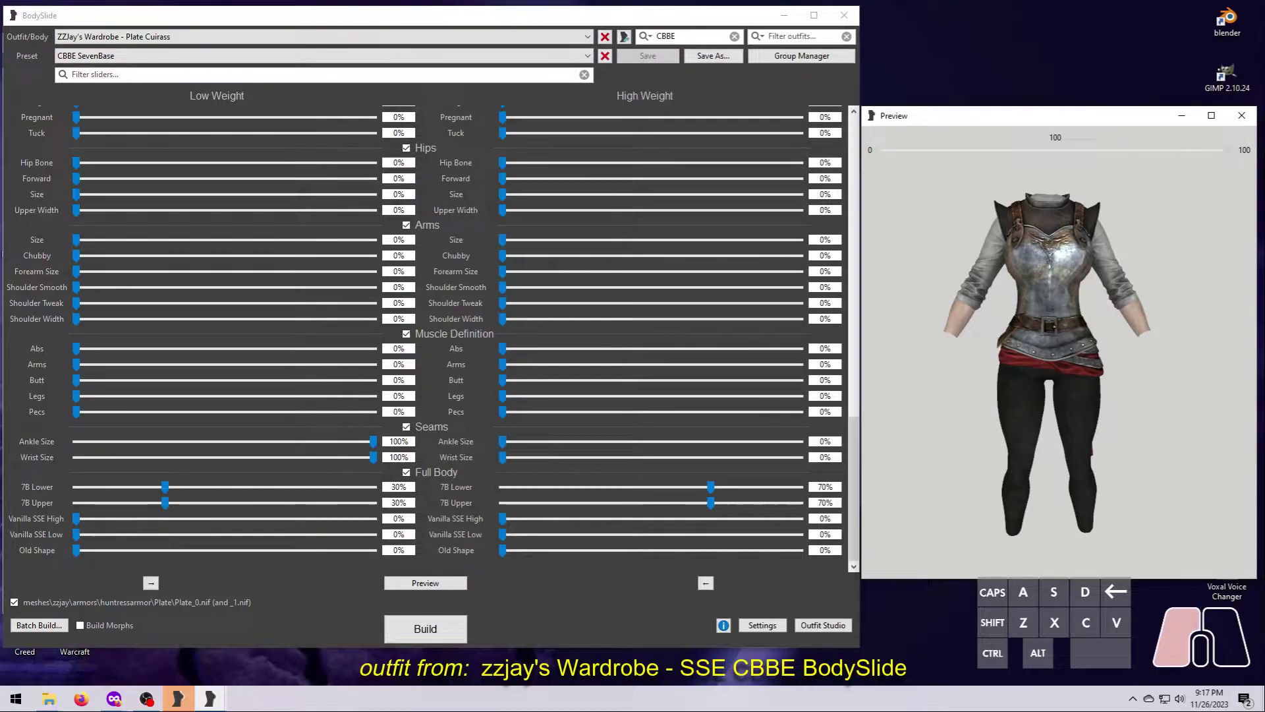
key("Home")
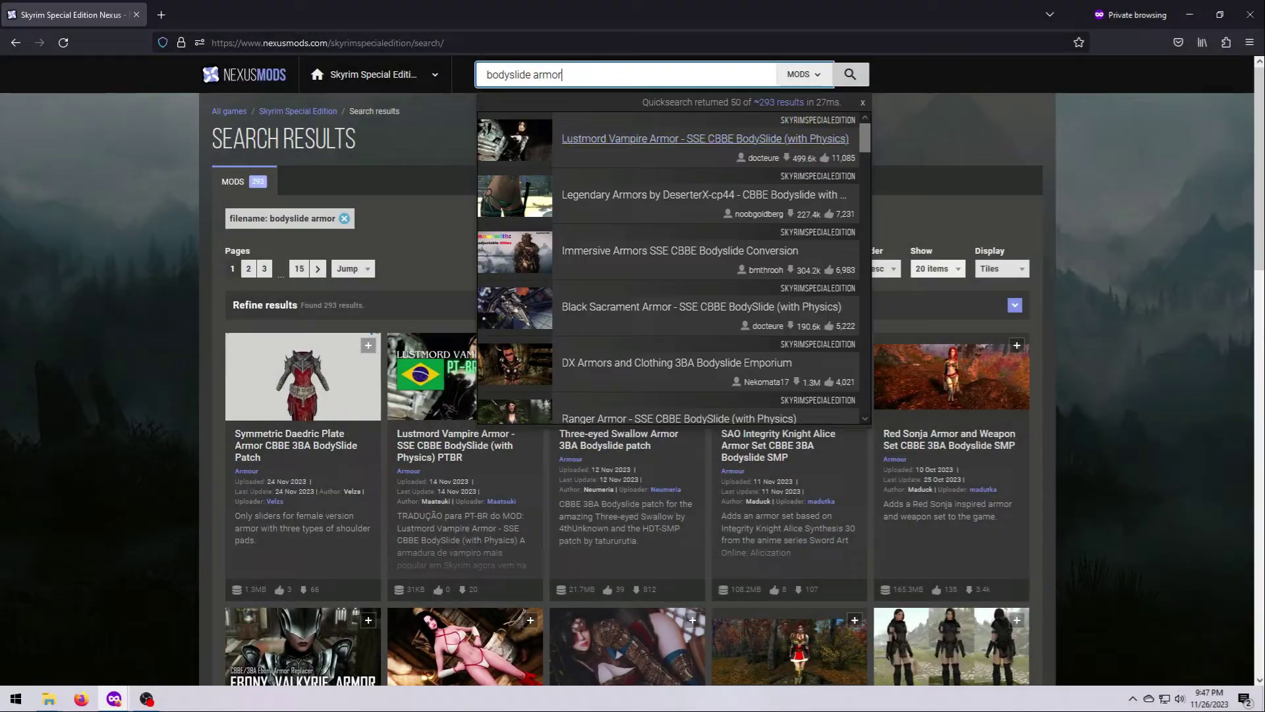
Close the quicksearch suggestions and scroll down the 'bodyslide armor' Skyrim SE results
left_click_drag(864, 133, 888, 407)
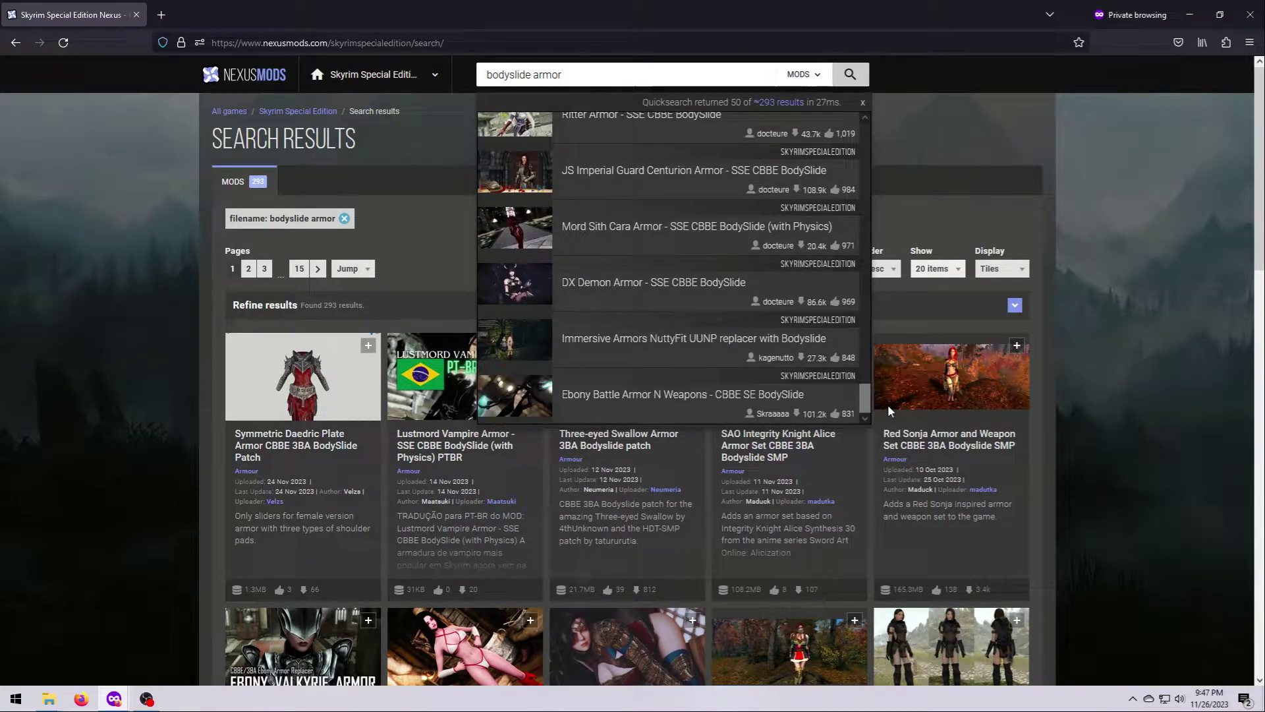
left_click_drag(659, 74, 464, 57)
left_click(1108, 179)
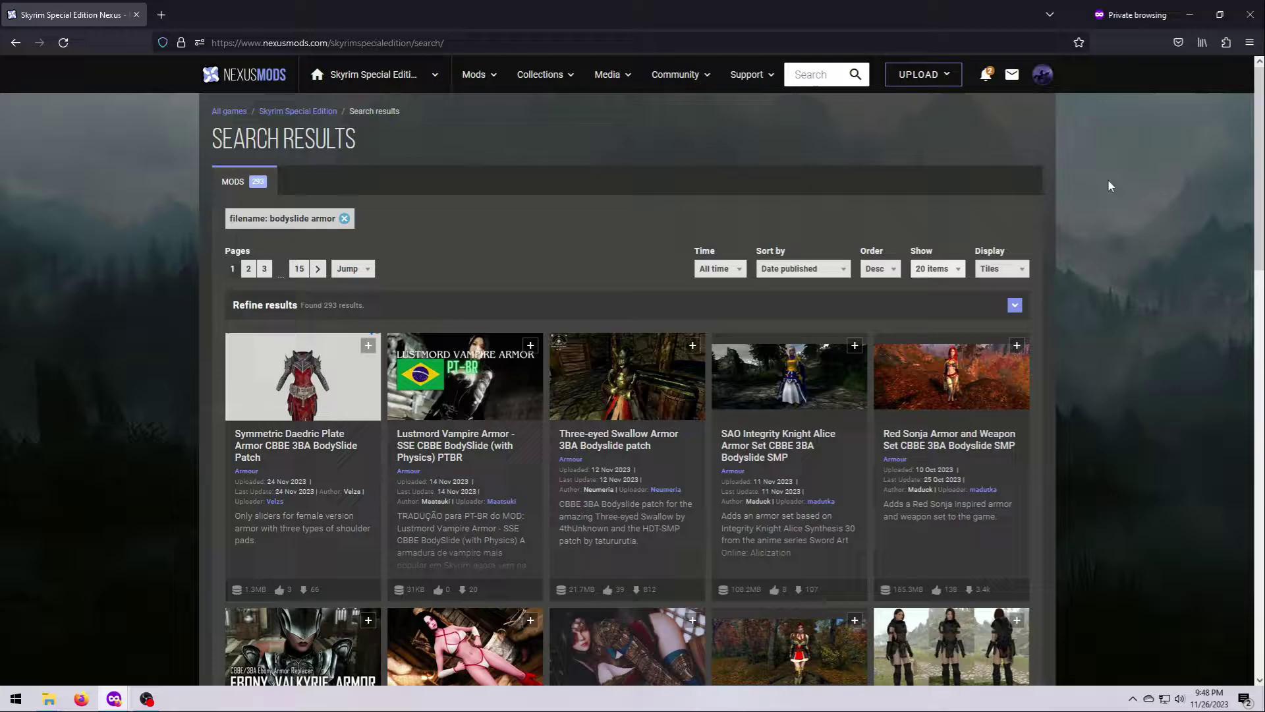
scroll(1130, 553, "down", 14)
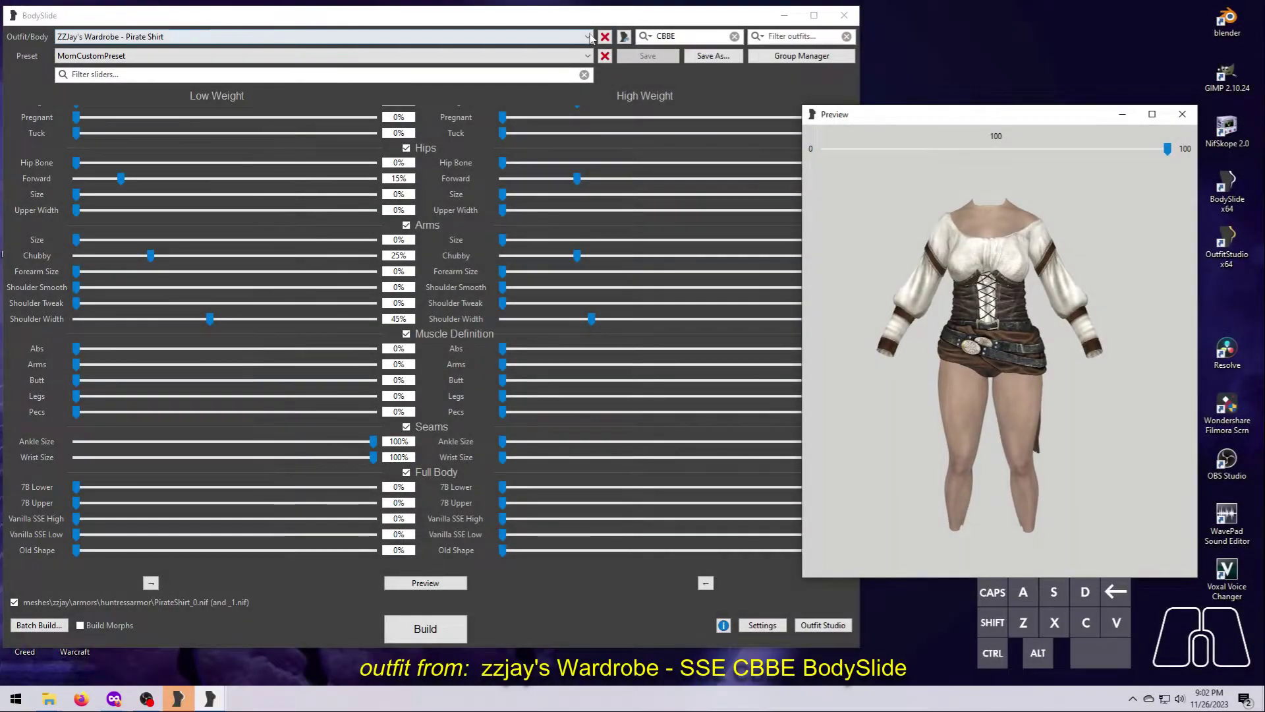
Preview the Pirate Shirt with CBBE Curvy (Outfit), CBBE Fetish and CBBE Fetish v2 at zero weight
left_click(577, 58)
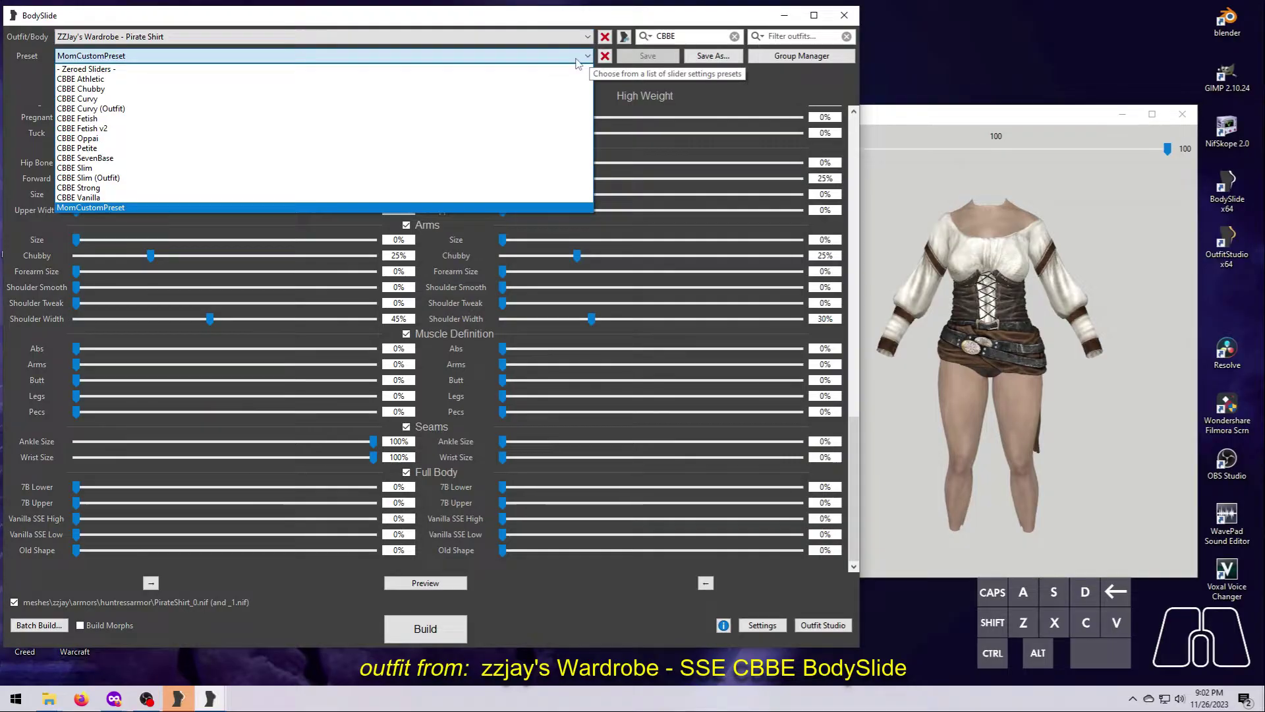
left_click(92, 108)
left_click(1171, 155)
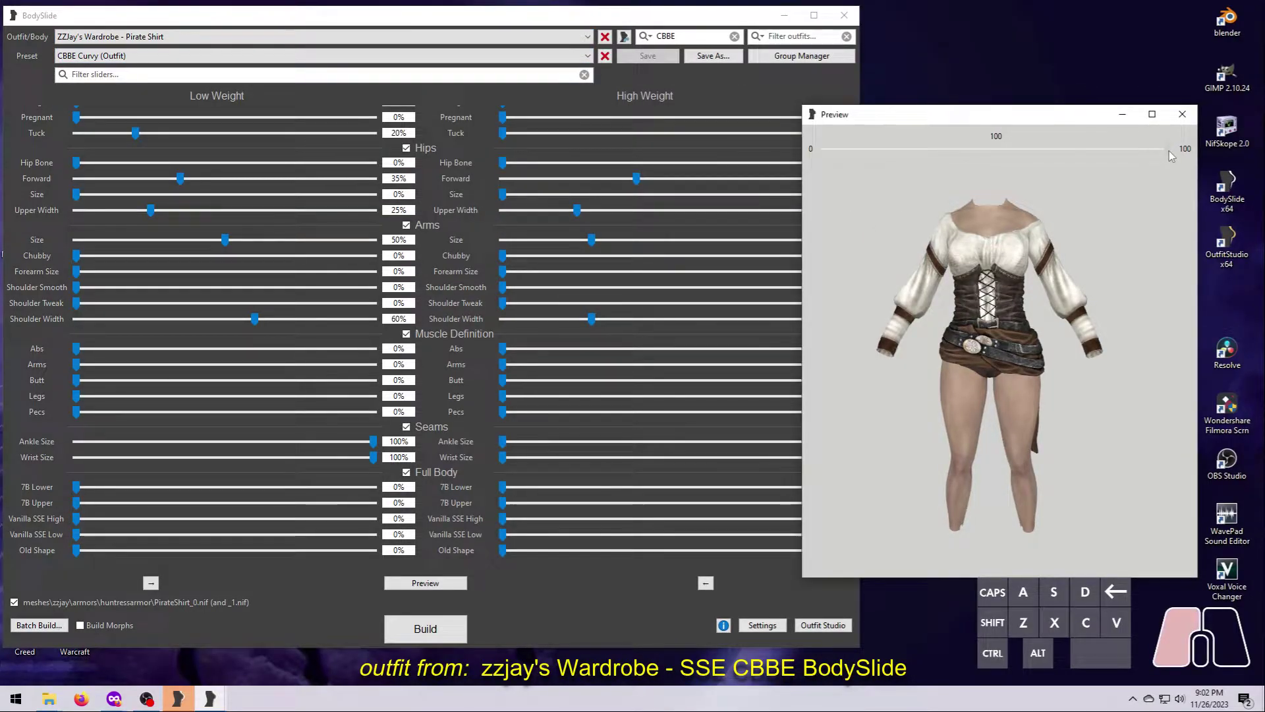
left_click_drag(1171, 152, 743, 201)
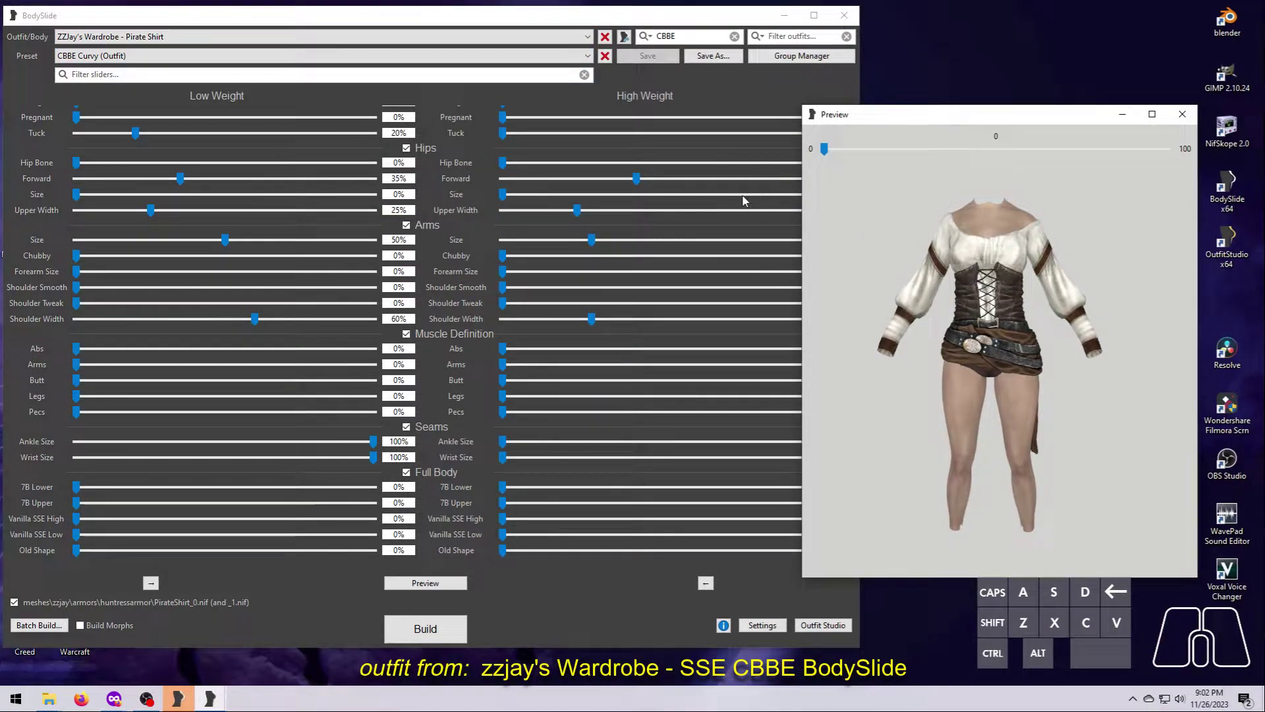
left_click(577, 56)
left_click(99, 116)
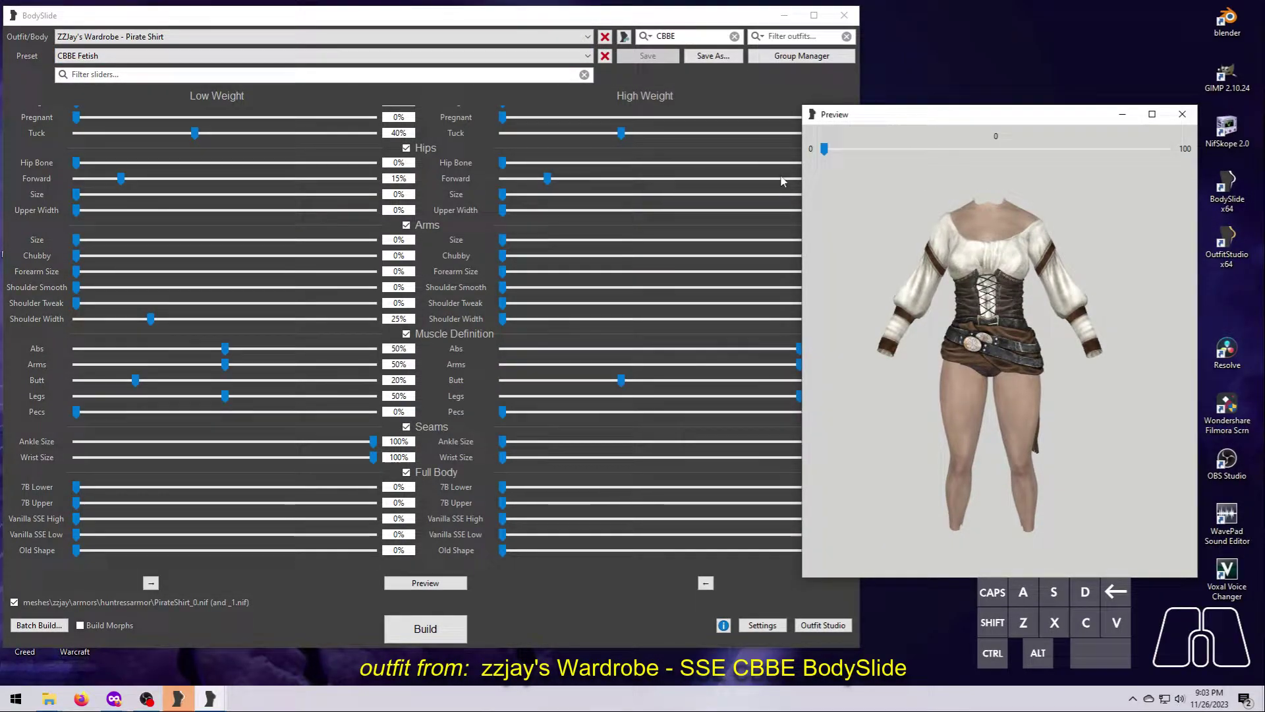
left_click(587, 57)
left_click(566, 128)
left_click_drag(885, 114, 945, 116)
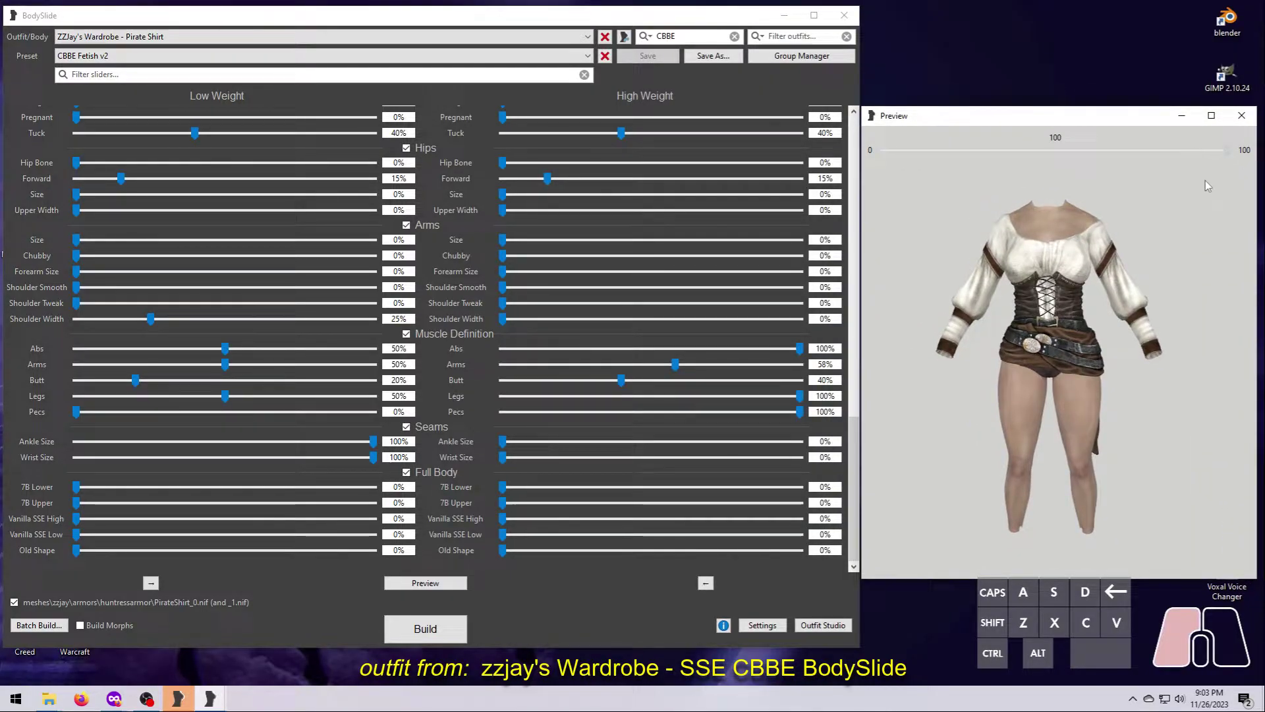
left_click_drag(1204, 181, 1226, 150)
Try CBBE Oppai at full weight, then CBBE SevenBase and CBBE Slim (Outfit)
left_click(587, 56)
left_click(162, 143)
mouse_move(1028, 428)
left_mouse_down()
mouse_move(1120, 430)
mouse_move(1028, 428)
left_mouse_up()
mouse_move(1226, 150)
left_mouse_down()
mouse_move(884, 150)
mouse_move(1037, 150)
mouse_move(1028, 188)
mouse_move(884, 150)
mouse_move(1226, 150)
mouse_move(933, 171)
mouse_move(1227, 150)
left_mouse_up()
left_click(587, 56)
left_click(231, 158)
left_click(587, 56)
left_click(580, 170)
Apply CBBE Strong, rotate the model to inspect it, then switch to CBBE Athletic
left_click(587, 56)
left_click(264, 191)
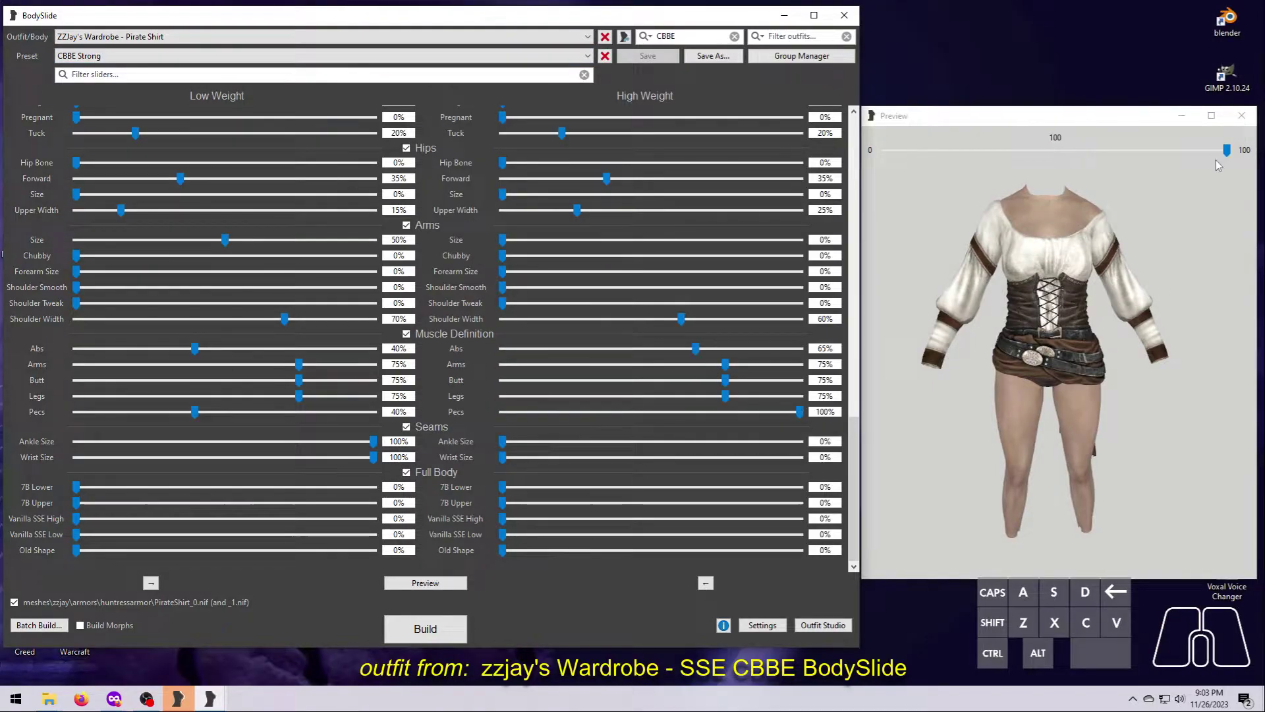
mouse_move(1200, 175)
left_mouse_down()
mouse_move(1160, 168)
mouse_move(1220, 162)
left_mouse_up()
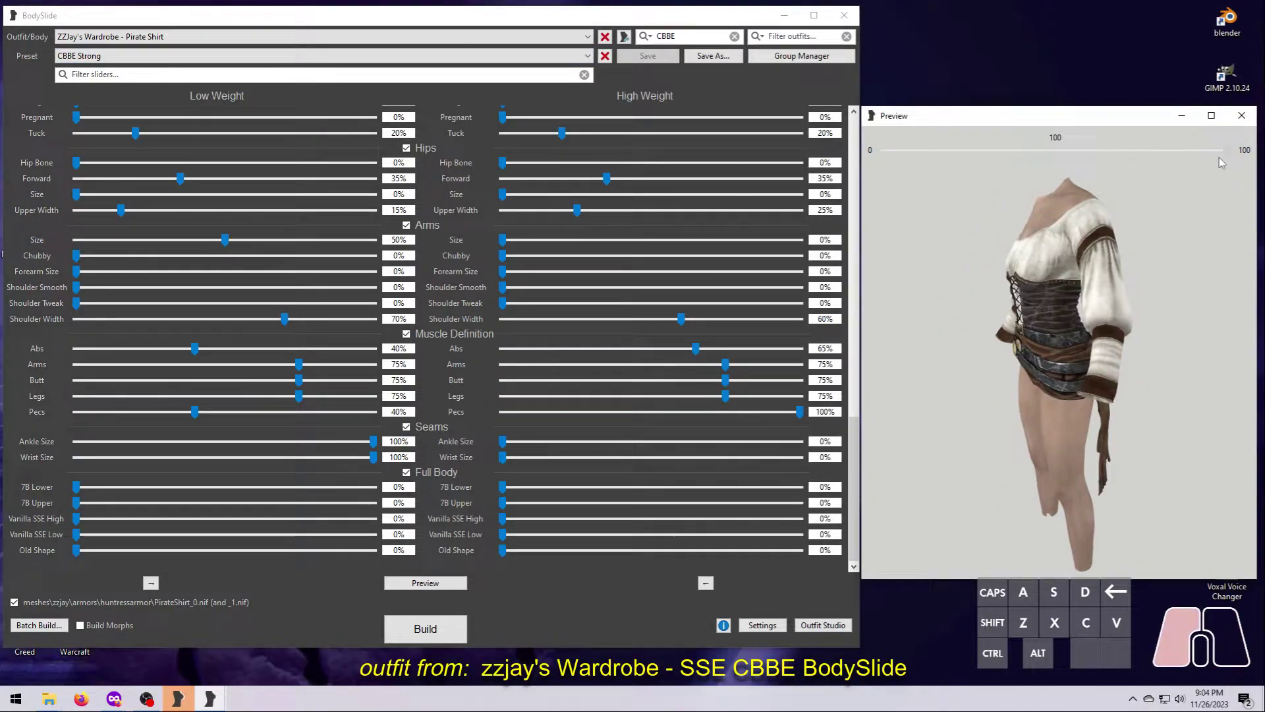
left_click_drag(970, 173, 1192, 325)
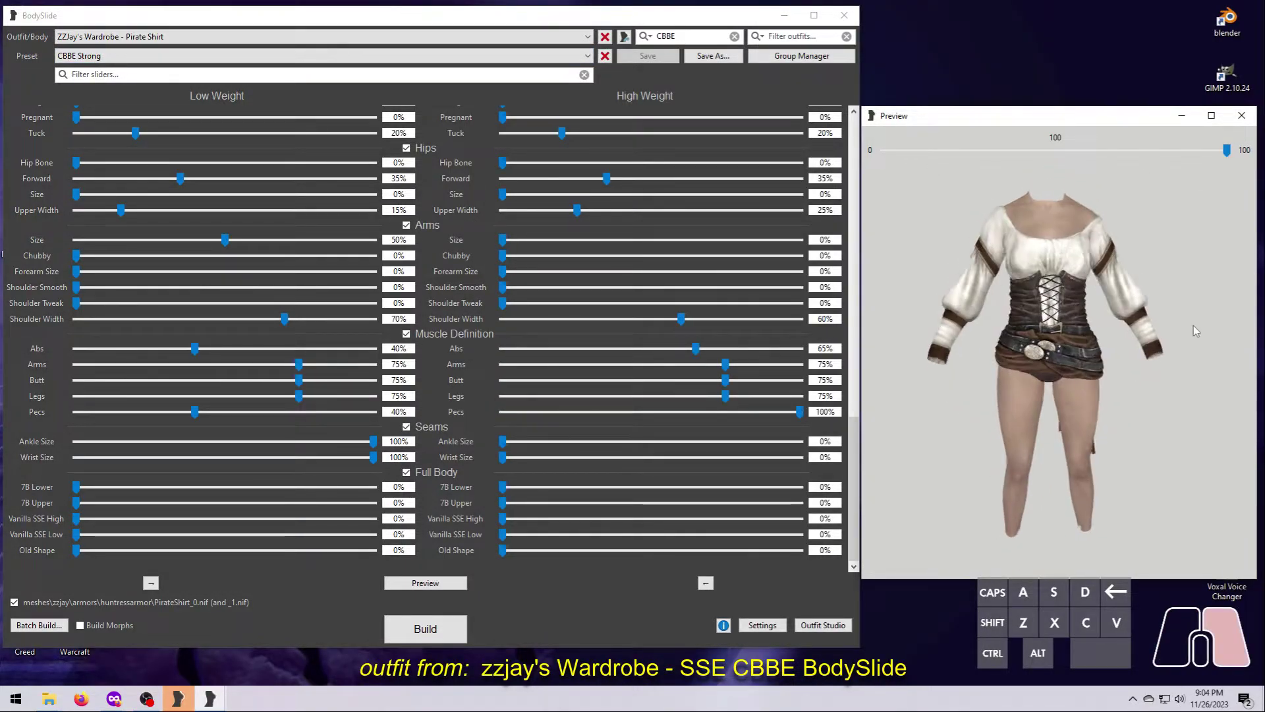
left_click(587, 56)
left_click(181, 79)
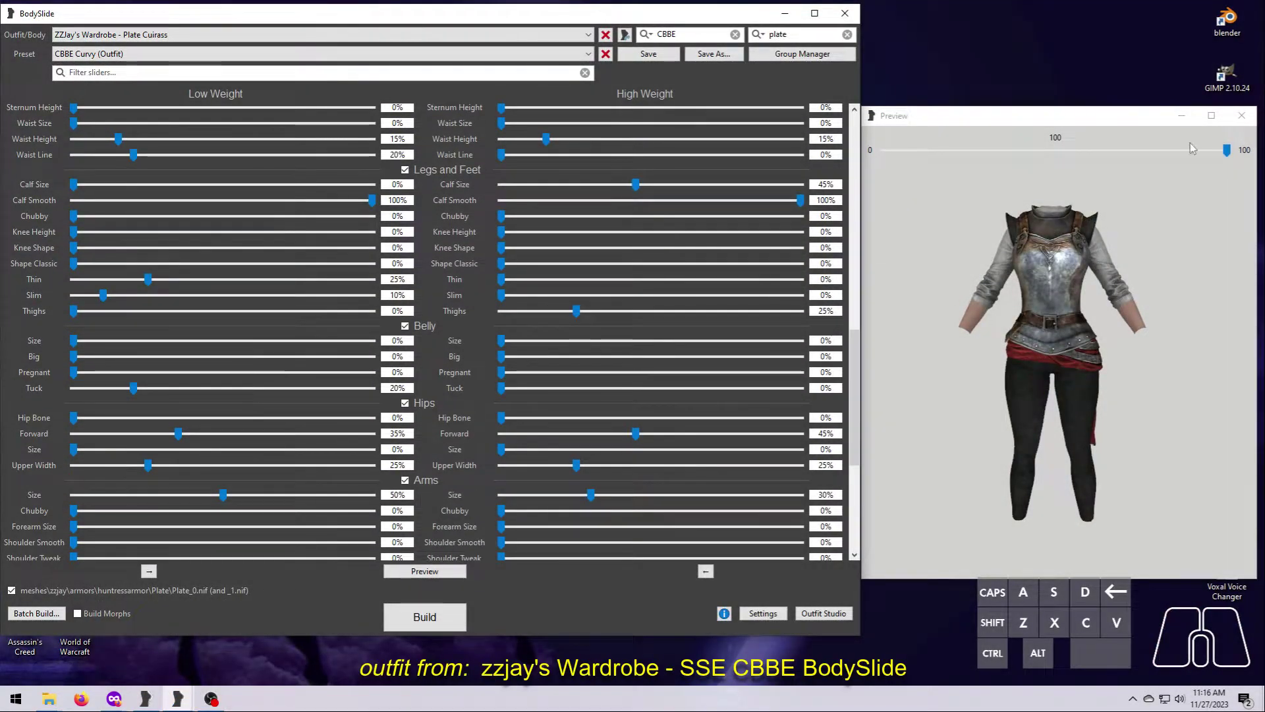
At zero weight, set low-weight hips Upper Width 41%, hips Size 28% and arms Size 79%
left_click_drag(1226, 150, 883, 150)
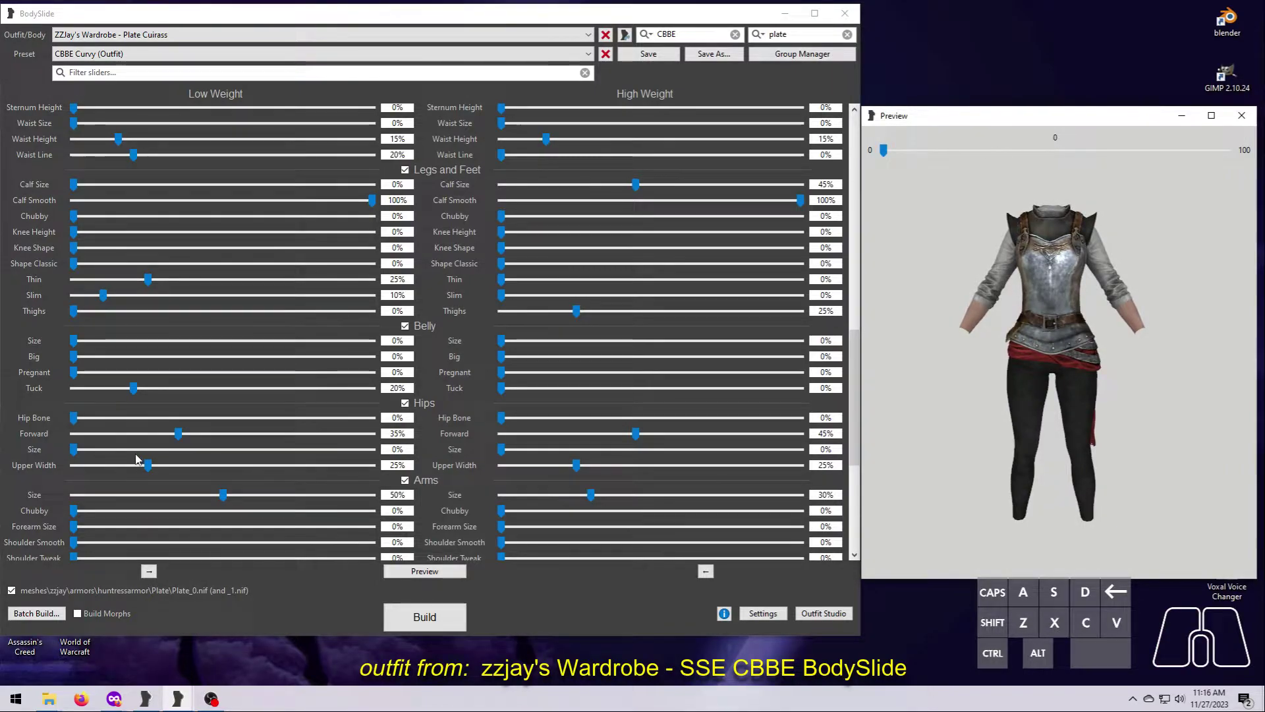
left_click_drag(148, 465, 196, 465)
left_click_drag(73, 449, 157, 449)
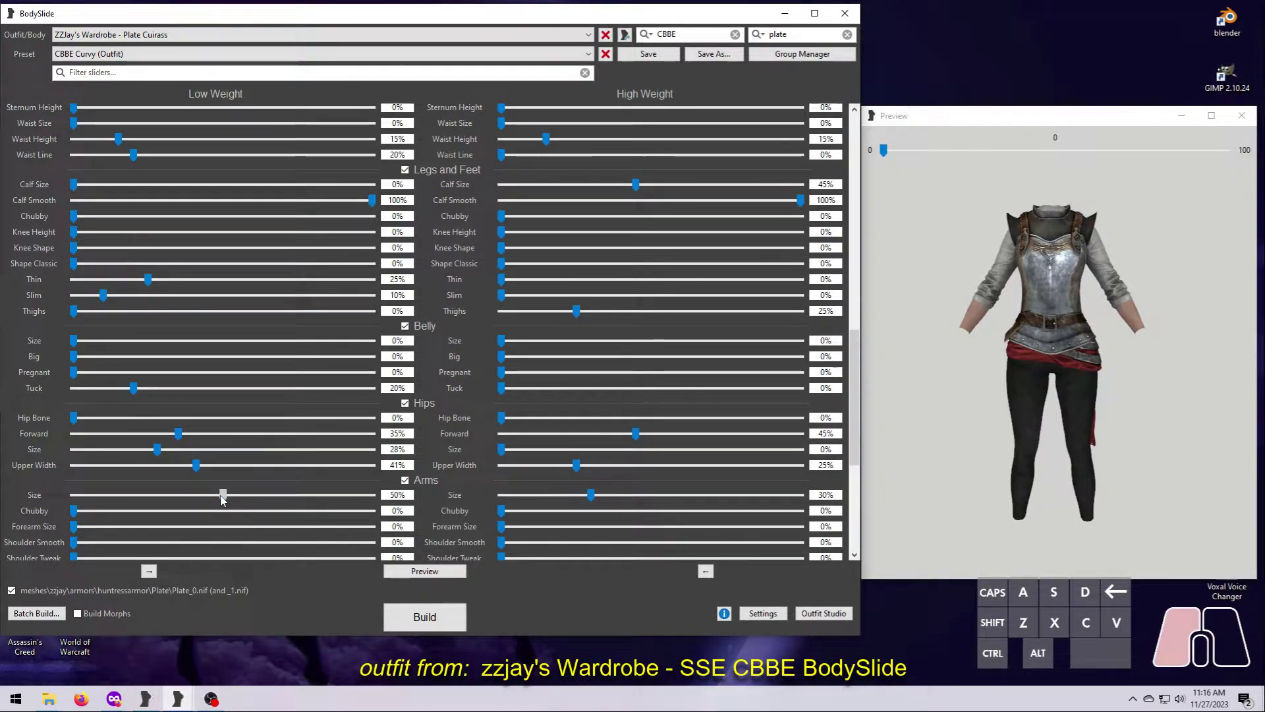
left_click_drag(222, 494, 309, 494)
left_click_drag(1129, 418, 596, 390)
left_click(79, 366)
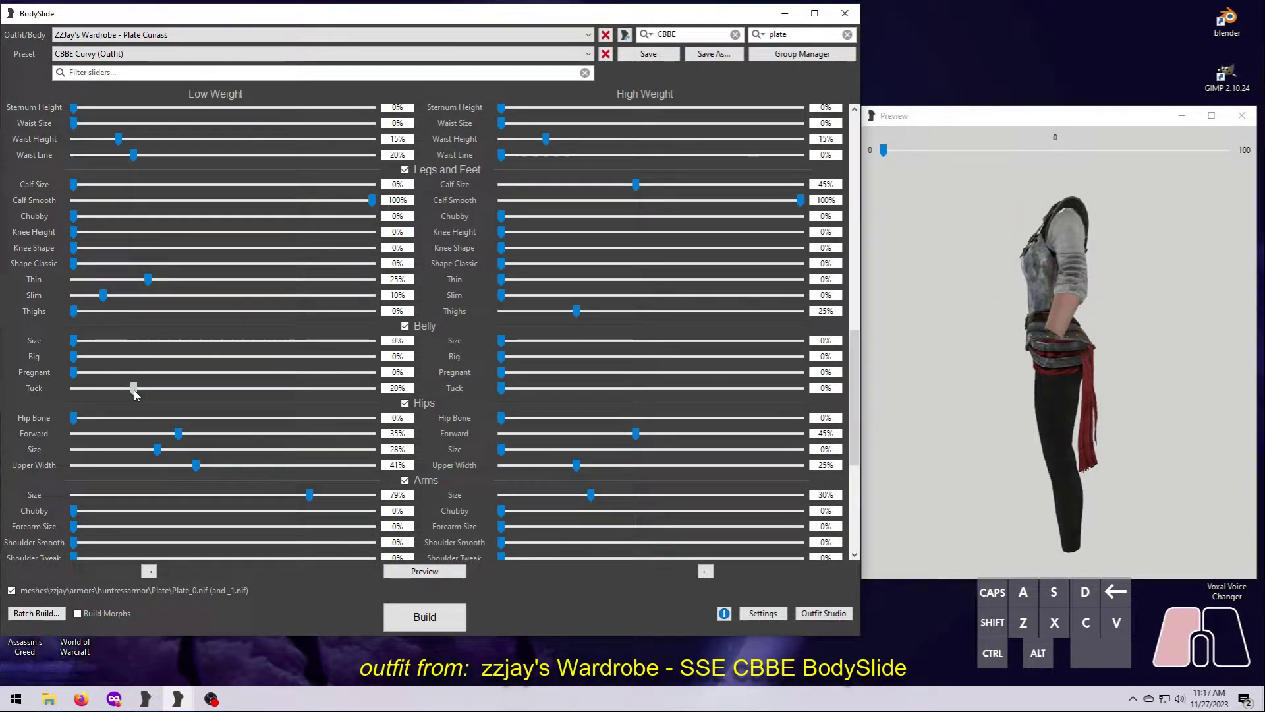
Scroll through the Low/High Weight slider list to review the CBBE Curvy values
scroll(75, 438, "up", 5)
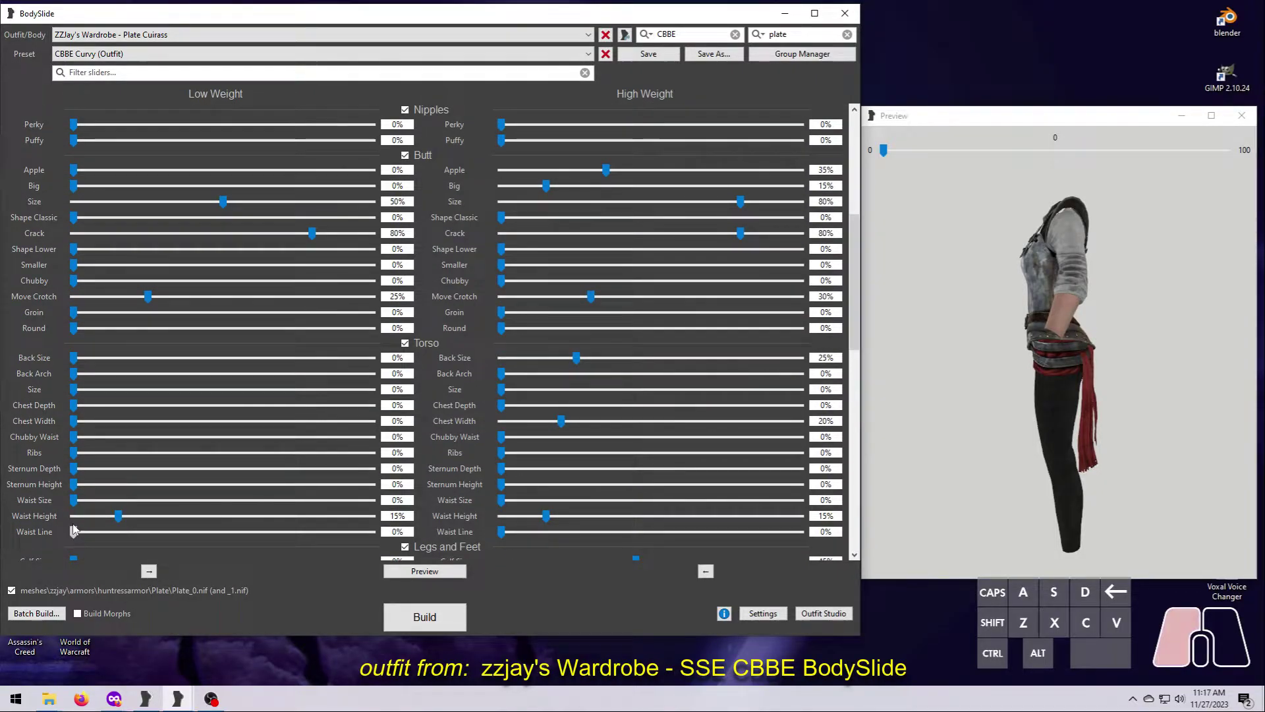
scroll(260, 323, "up", 5)
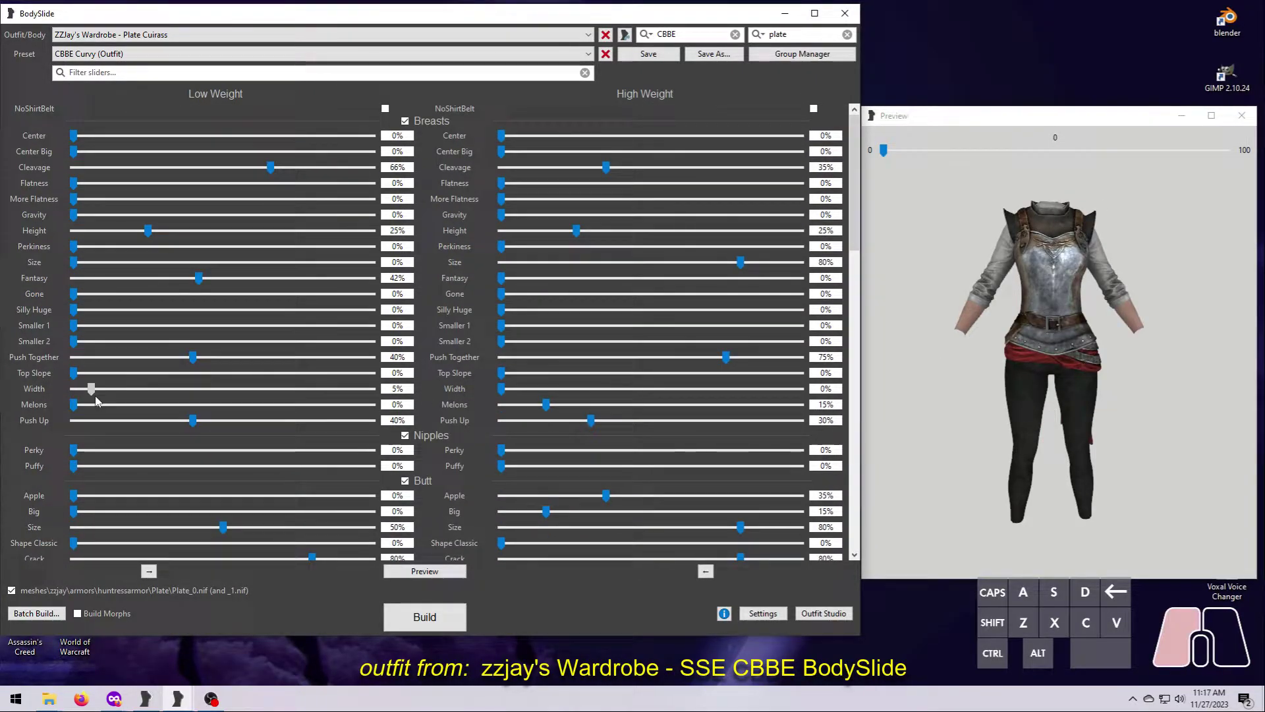
scroll(93, 390, "down", 5)
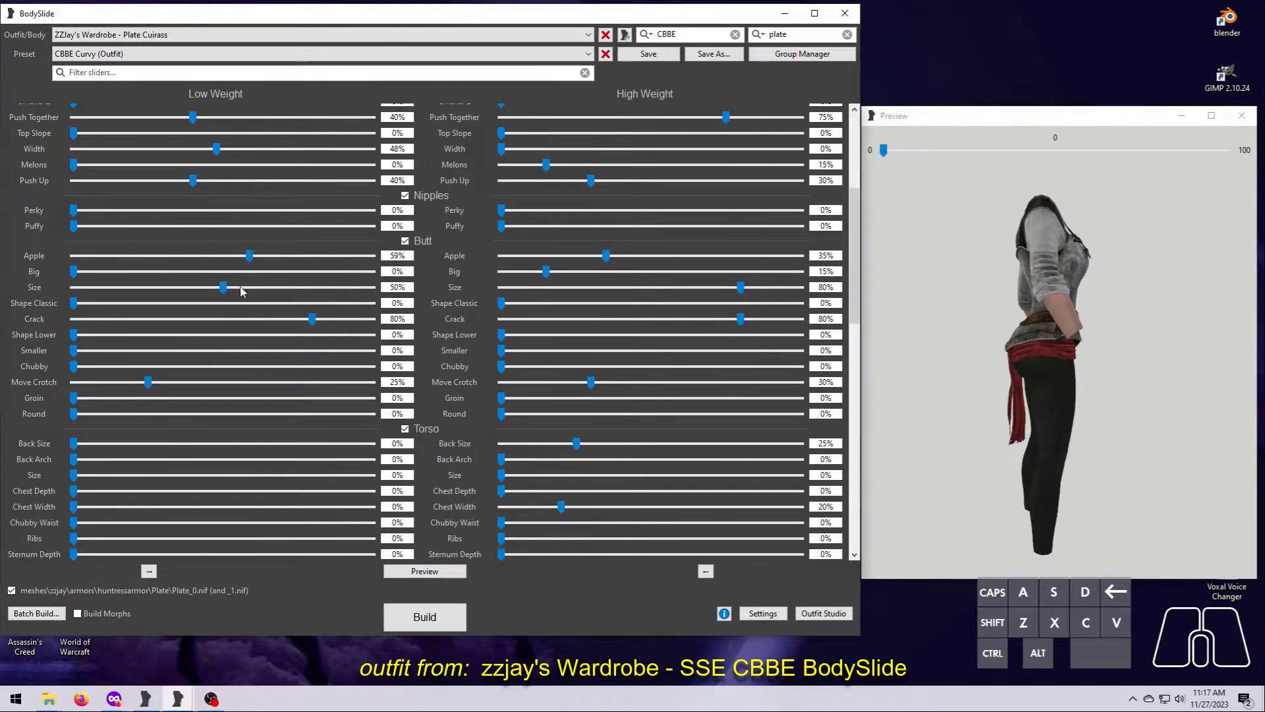
left_click_drag(74, 416, 86, 421)
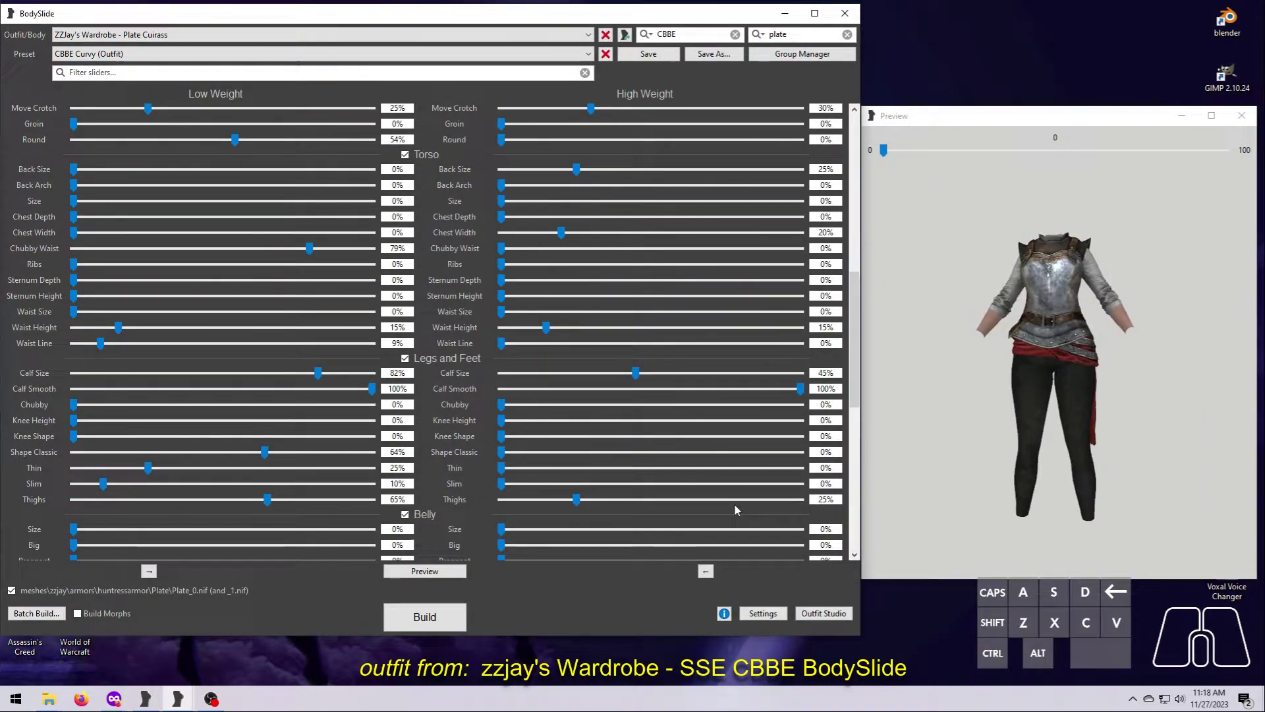
scroll(90, 328, "down", 5)
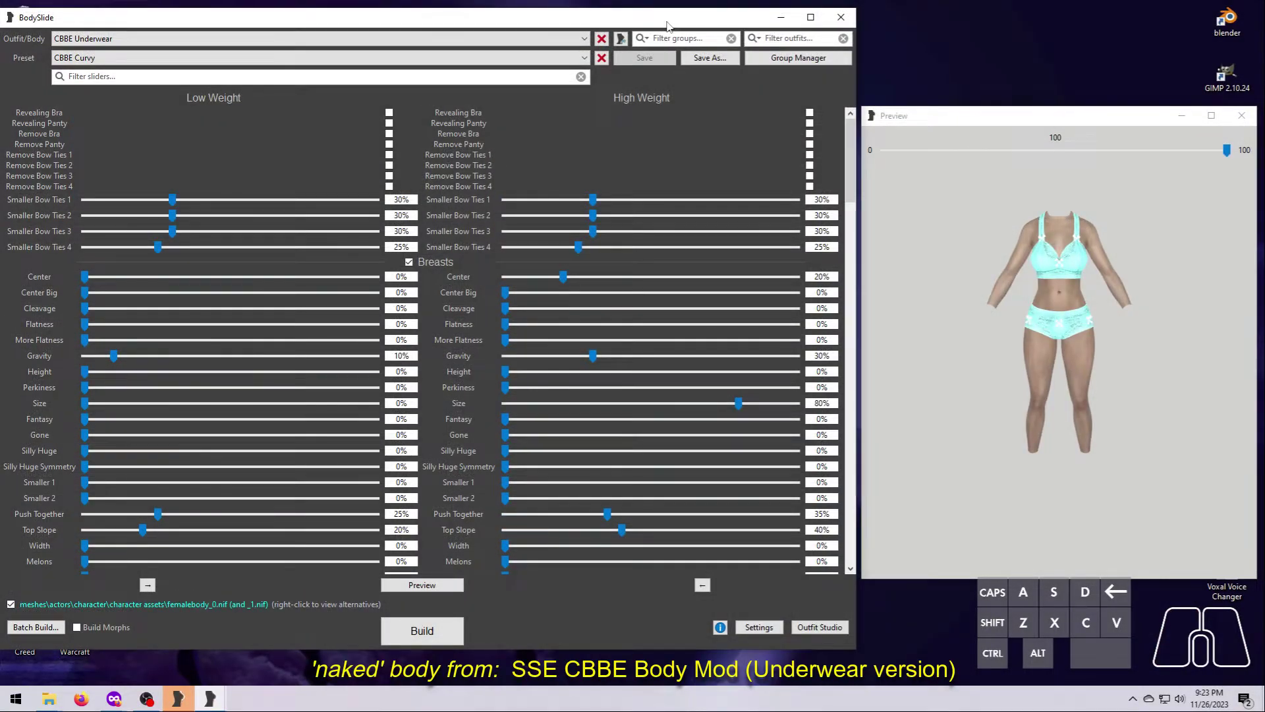
Raise the low-weight butt sliders Apple, Big and Shape Lower on the side-view body
scroll(791, 198, "down", 10)
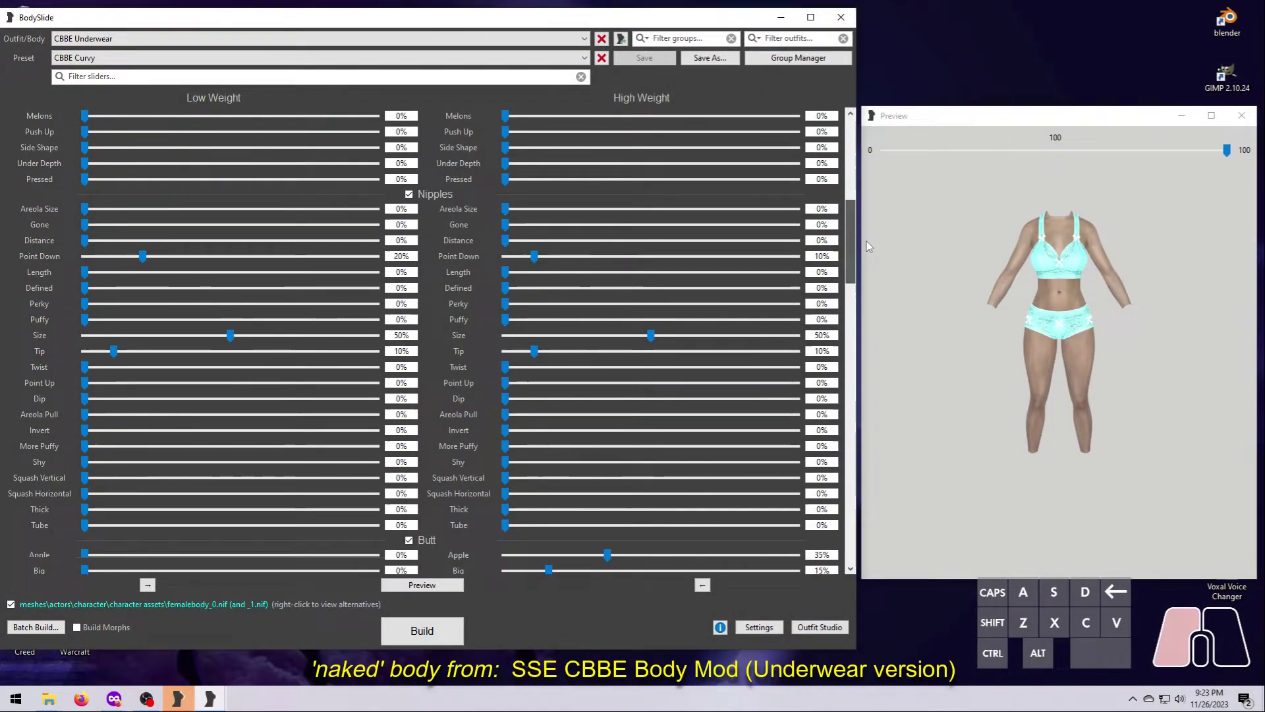
left_click_drag(1028, 297, 1125, 168)
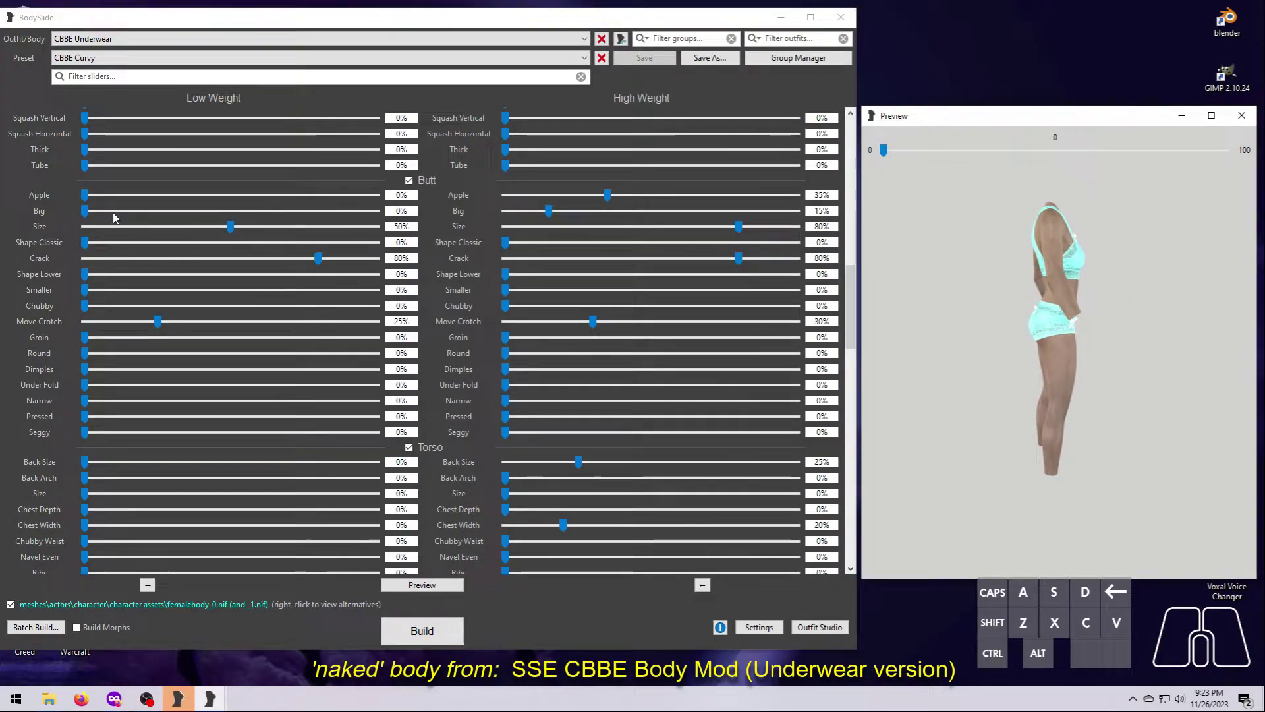
left_click_drag(85, 194, 376, 210)
left_click_drag(84, 273, 322, 273)
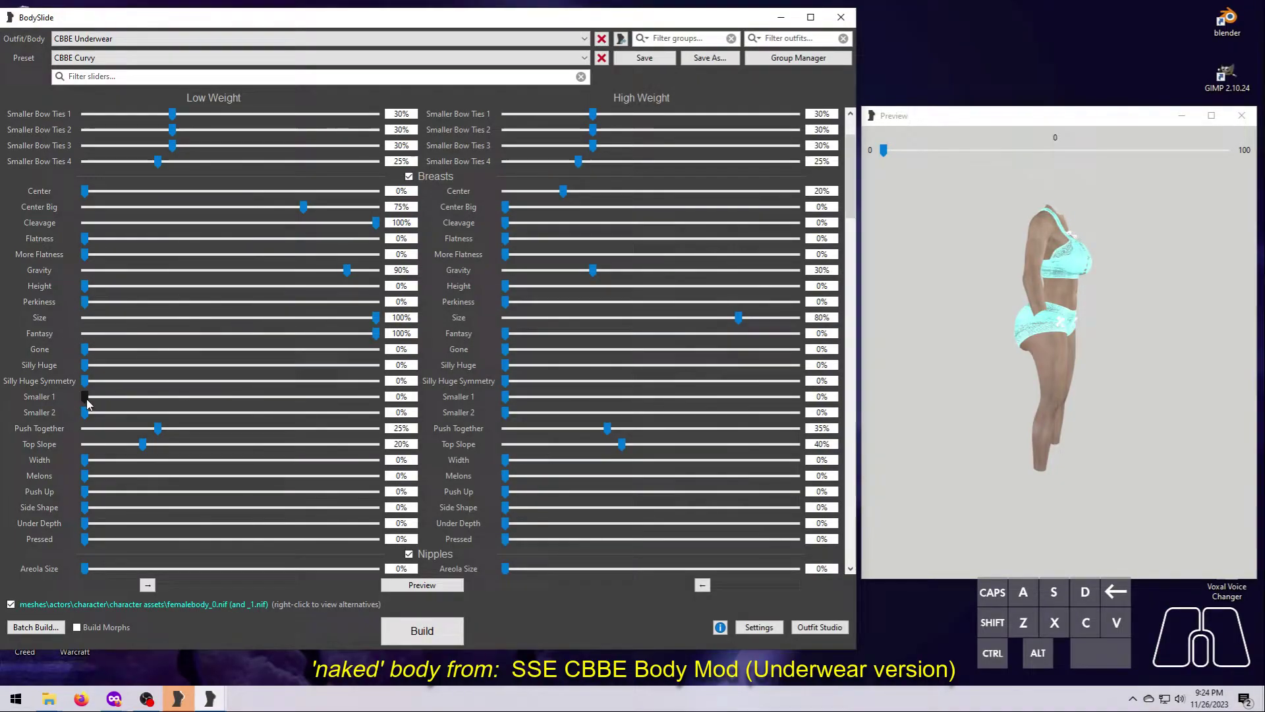
Enlarge low-weight breasts, set Thighs 100%, Knees Together 86% and raise leg Front Back
left_click_drag(157, 429, 338, 442)
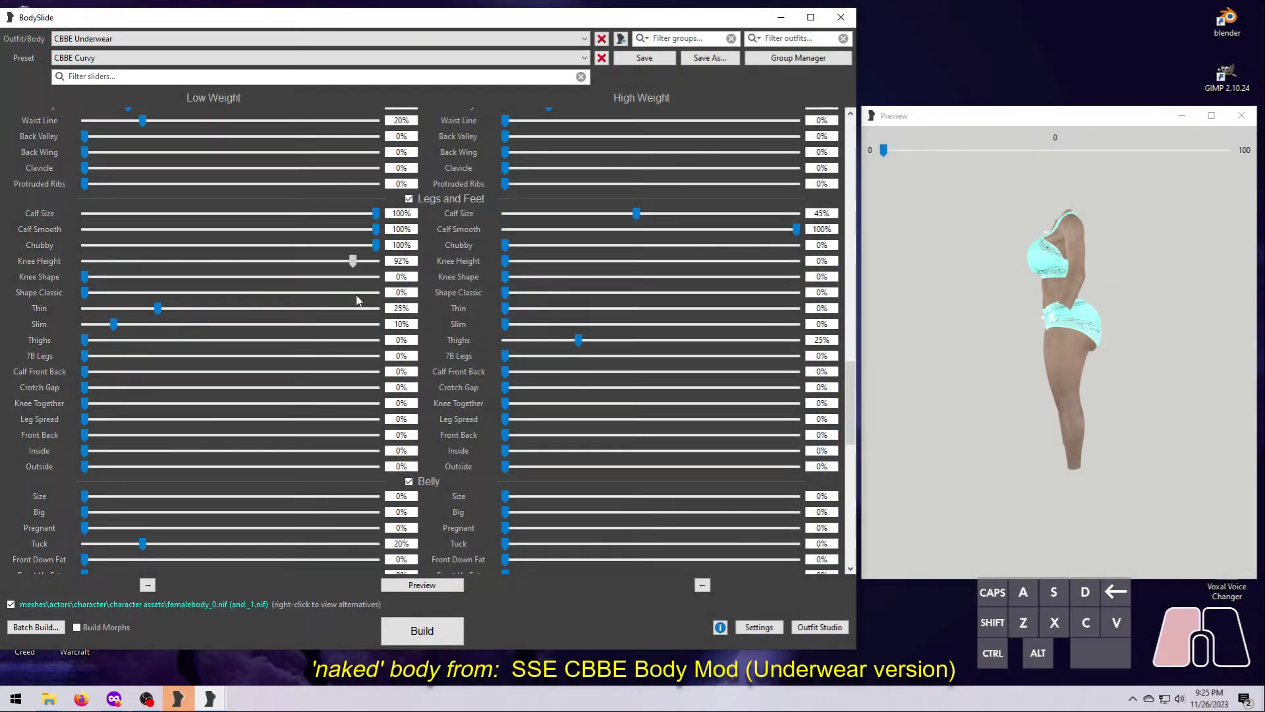
left_click_drag(86, 342, 375, 340)
left_click_drag(85, 403, 335, 403)
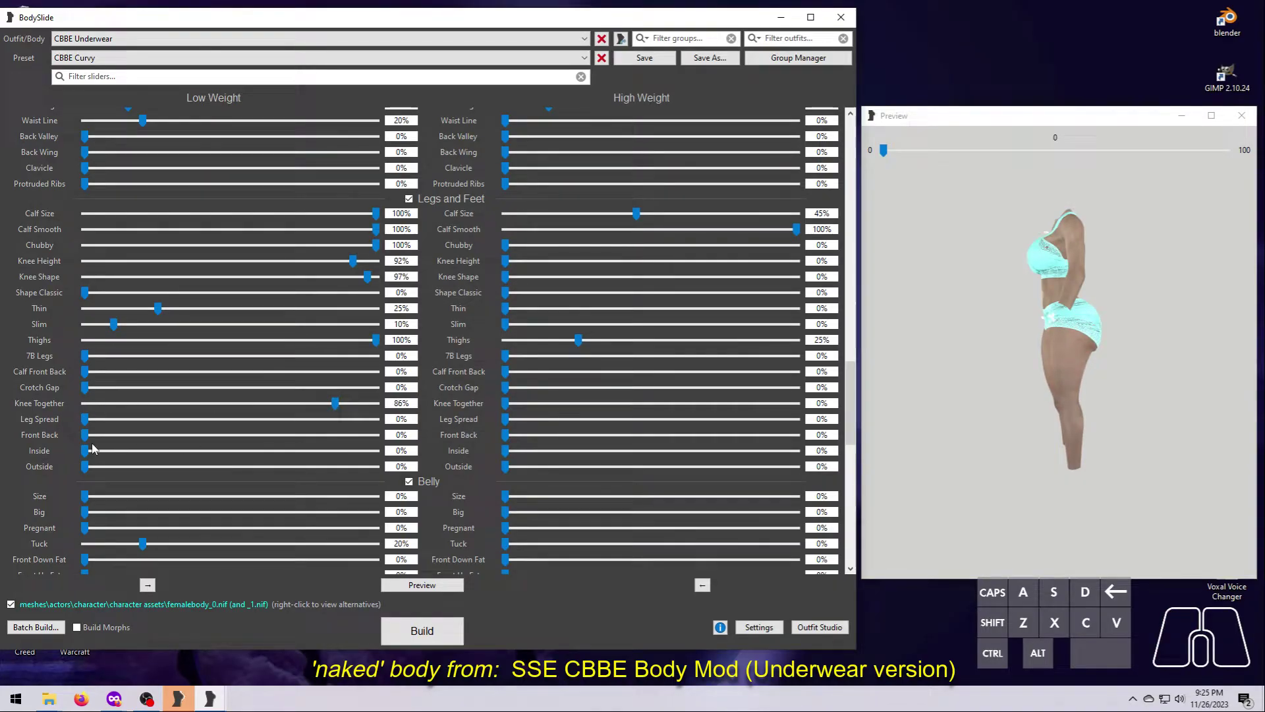
left_click_drag(84, 435, 318, 451)
mouse_move(1045, 434)
left_mouse_down()
mouse_move(745, 438)
mouse_move(1042, 435)
left_mouse_up()
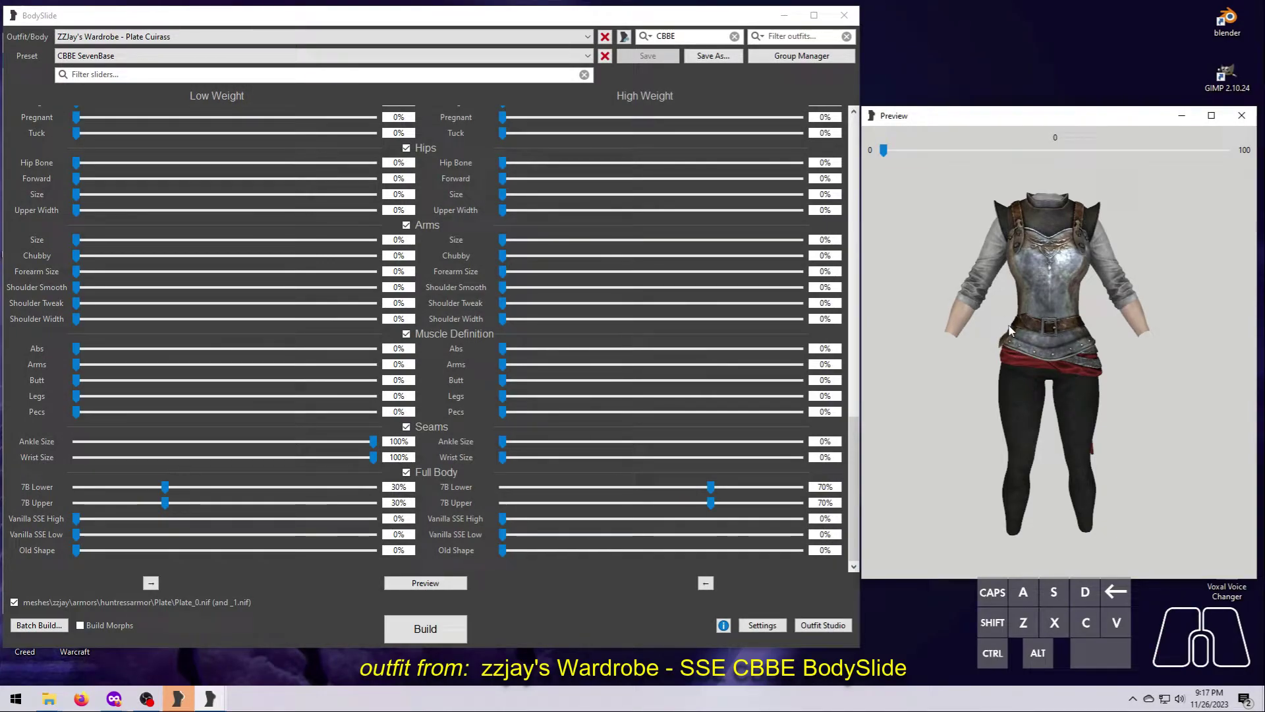
Filter the outfits by 'pla' and select ZZJay's Wardrobe - Plate Cuirass
left_click(785, 39)
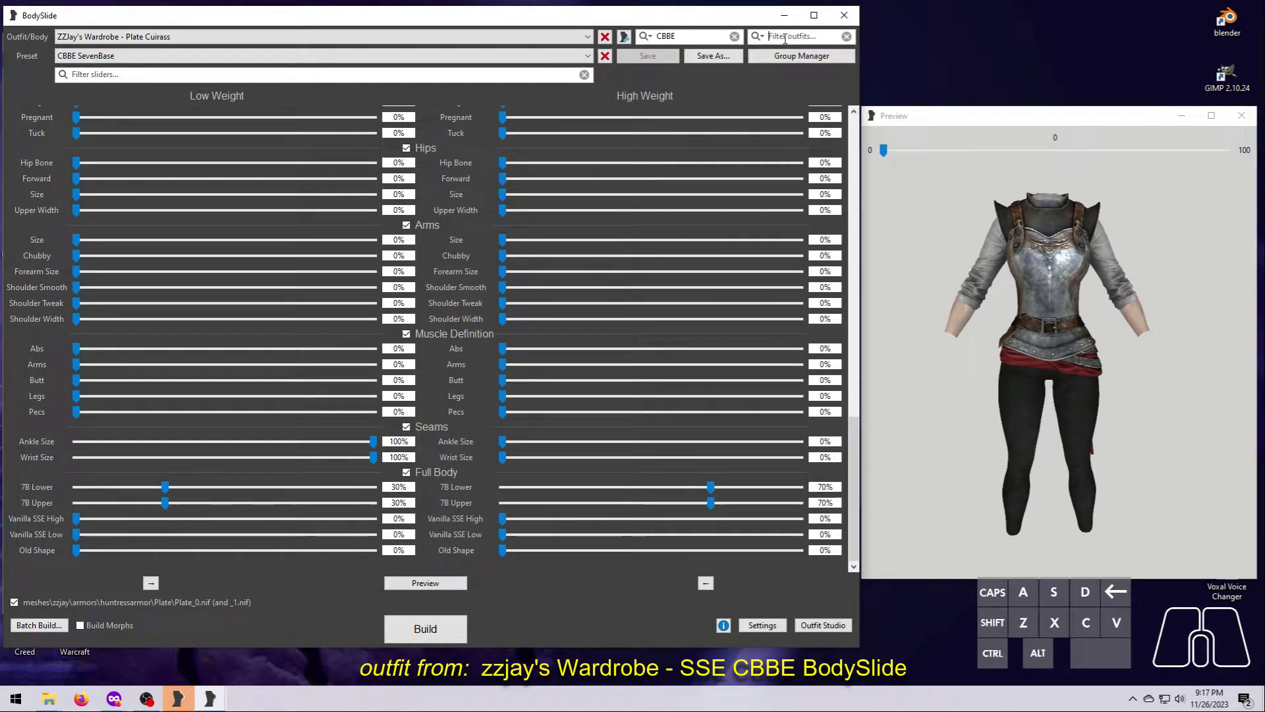
type("plate")
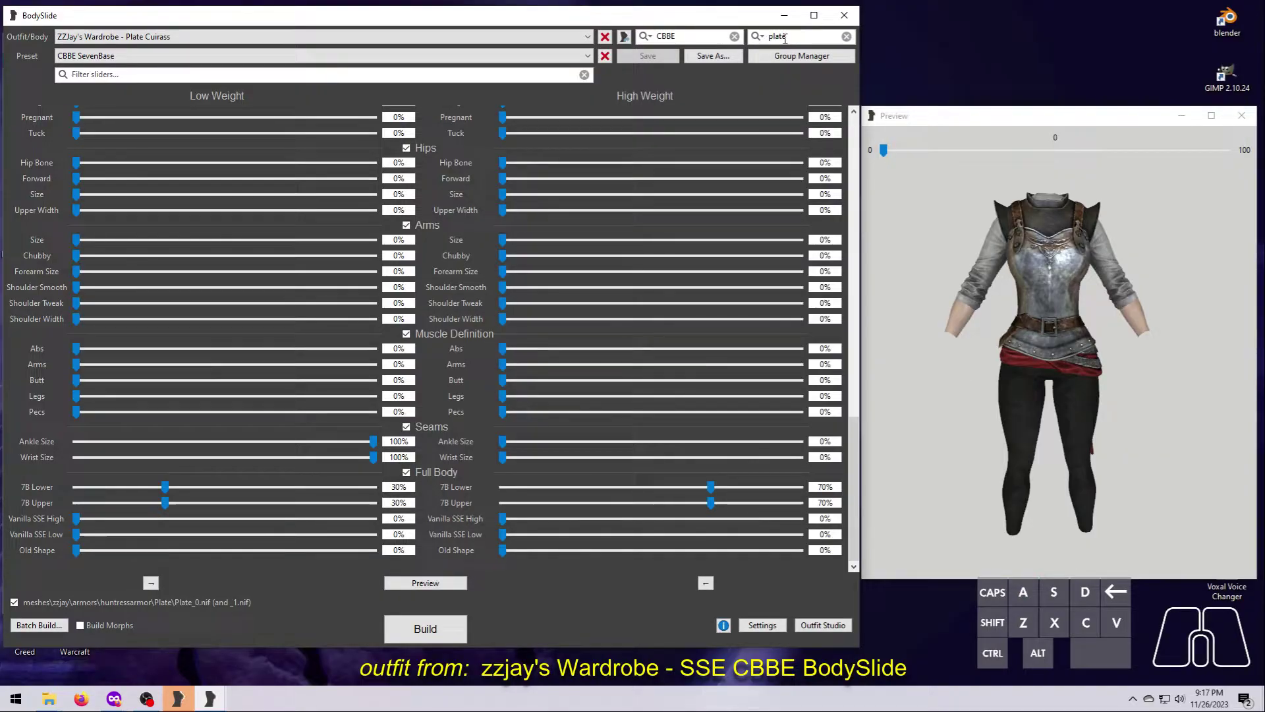
left_click(230, 36)
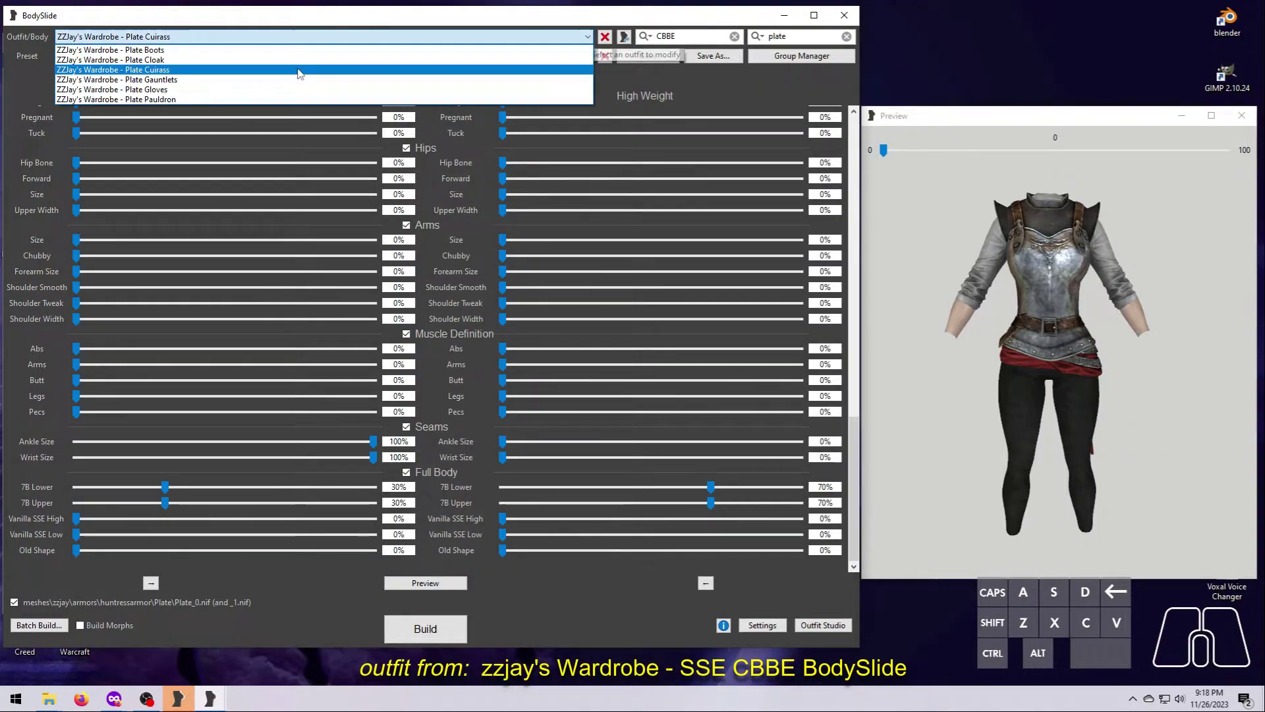
left_click(235, 70)
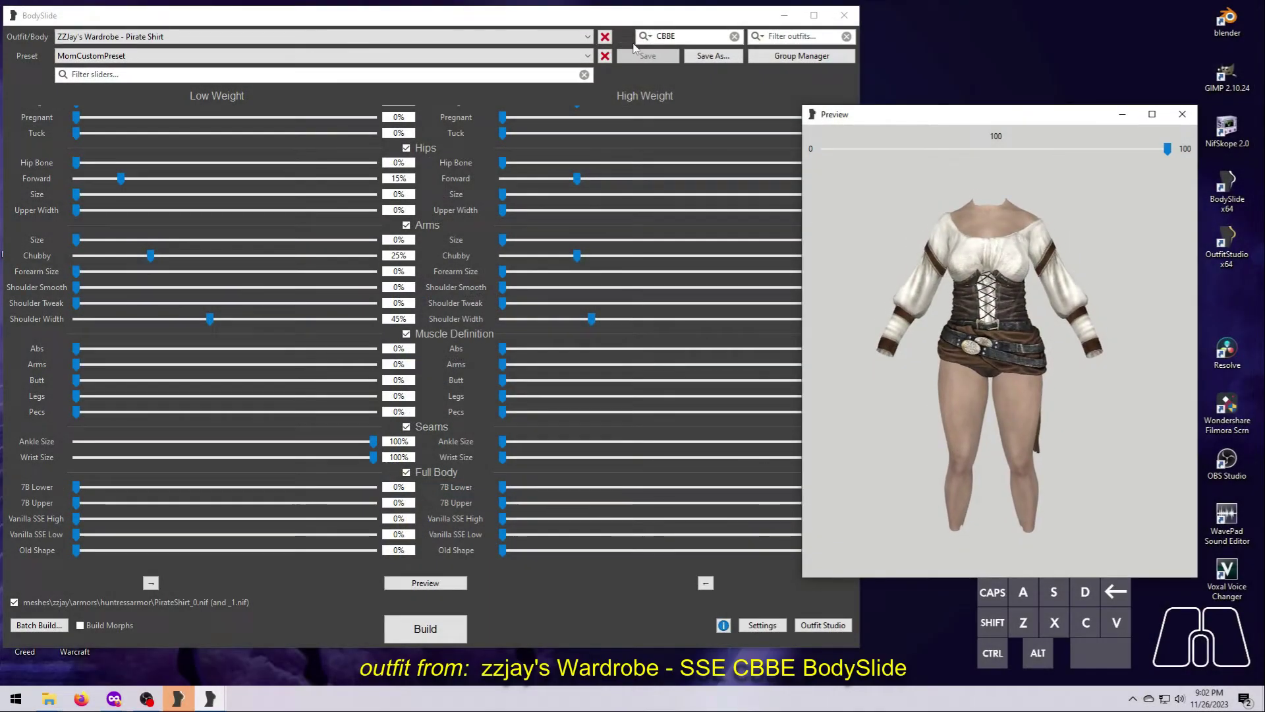
Try the CBBE Curvy (Outfit), CBBE Fetish and CBBE Fetish v2 presets on the Pirate Shirt
left_click(587, 56)
left_click(198, 108)
left_click(587, 55)
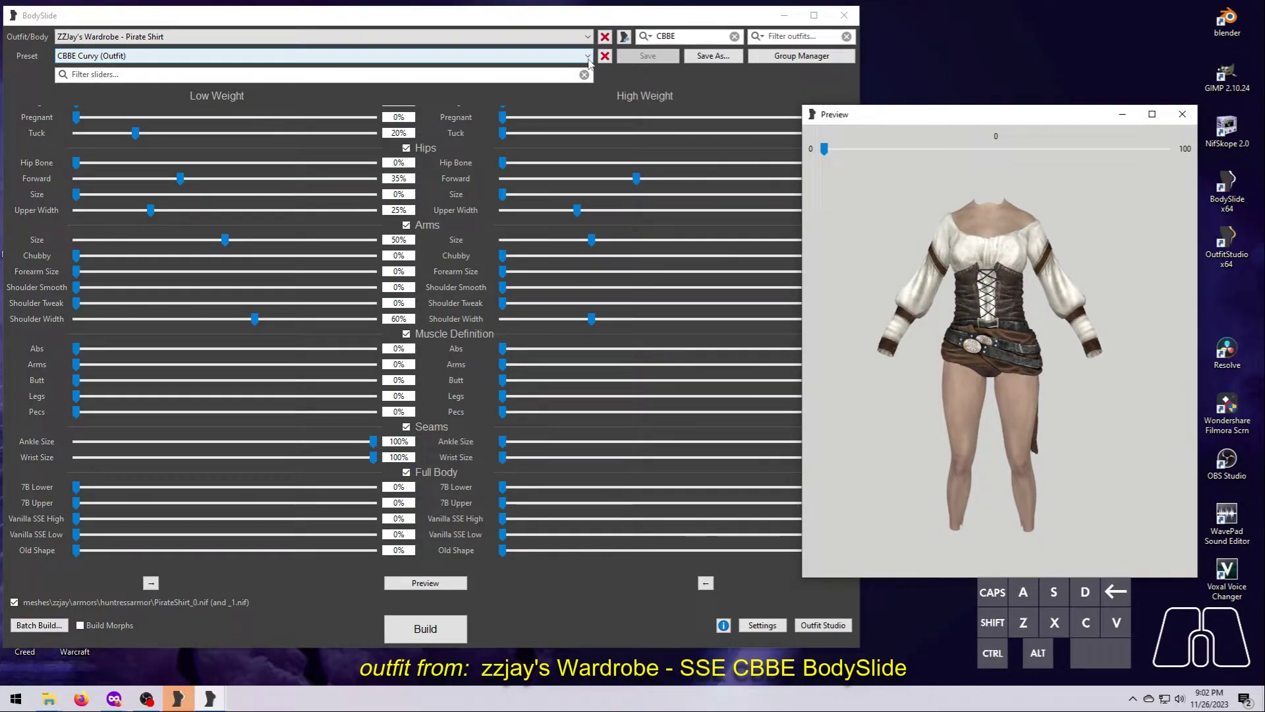
left_click(198, 120)
left_click(587, 56)
left_click(198, 129)
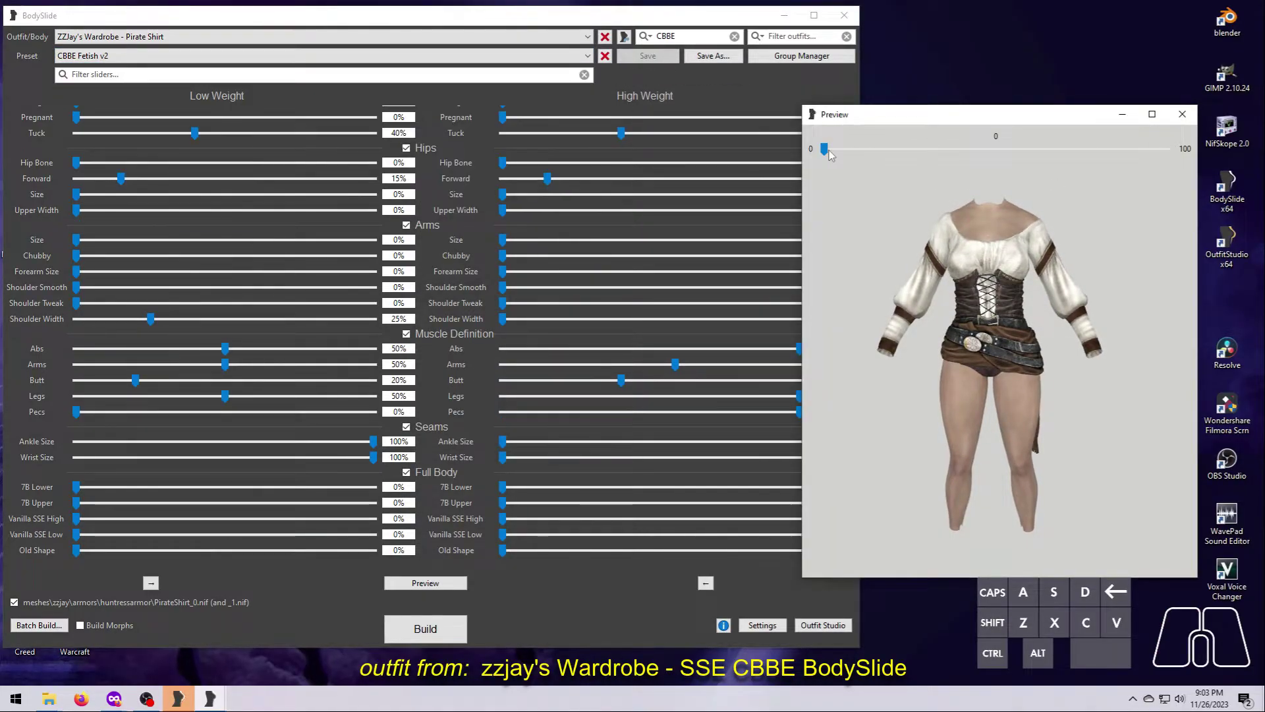
Apply CBBE Oppai, rotate the preview, then switch to CBBE SevenBase and another preset
left_click(587, 55)
left_click(197, 137)
left_click_drag(1054, 362, 967, 167)
left_click(588, 56)
left_click(230, 158)
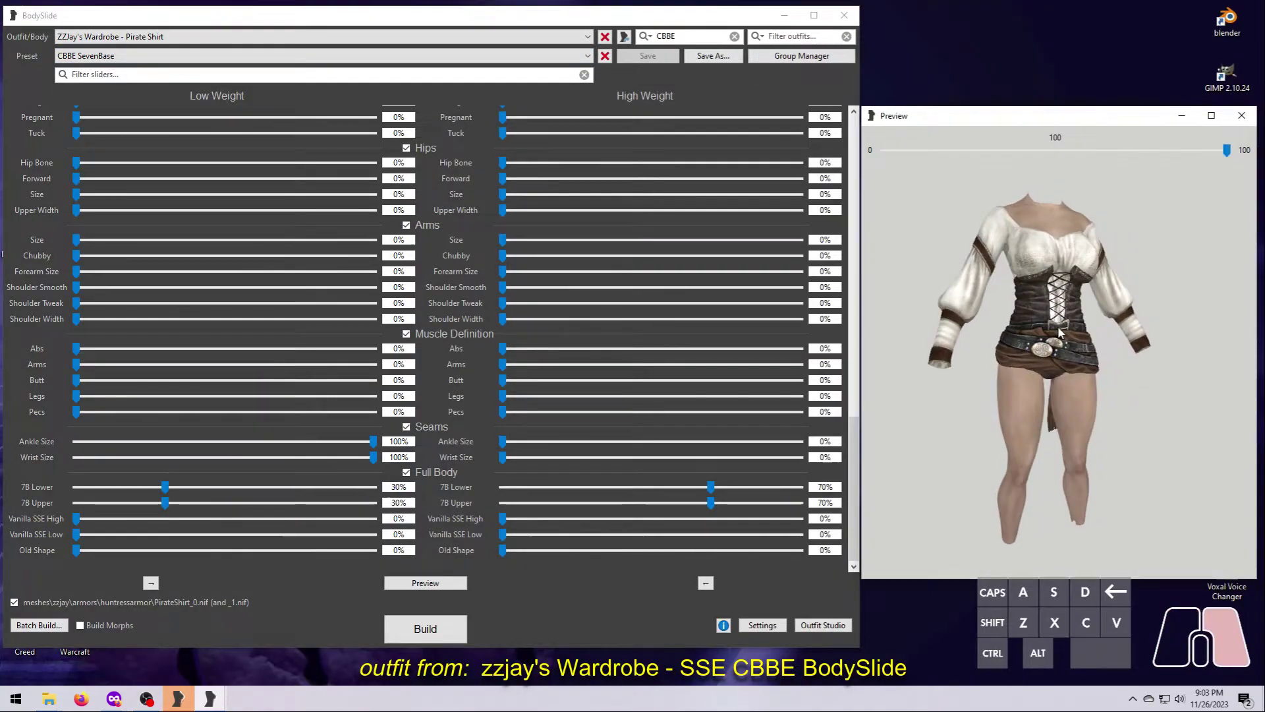
left_click(587, 55)
left_click(198, 177)
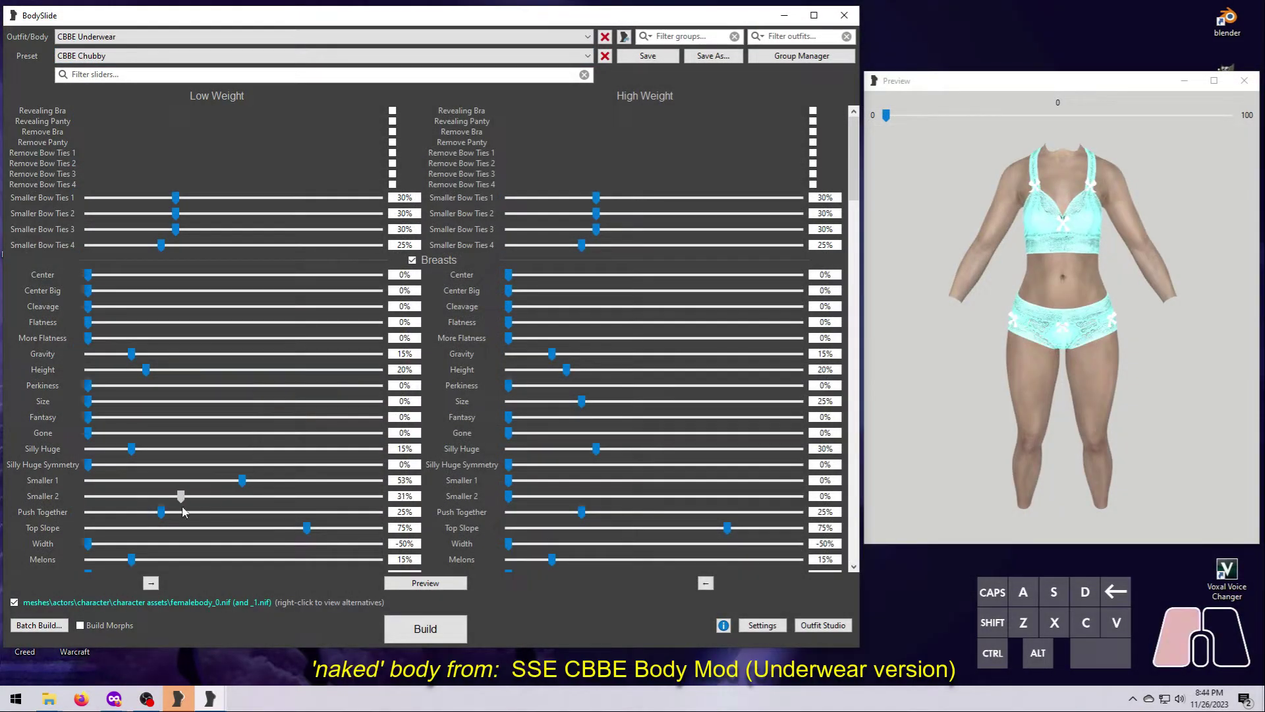
Lower the low-weight Smaller 1 breast value, raise breast Height and adjust Chubby Waist
left_click_drag(1054, 363, 978, 425)
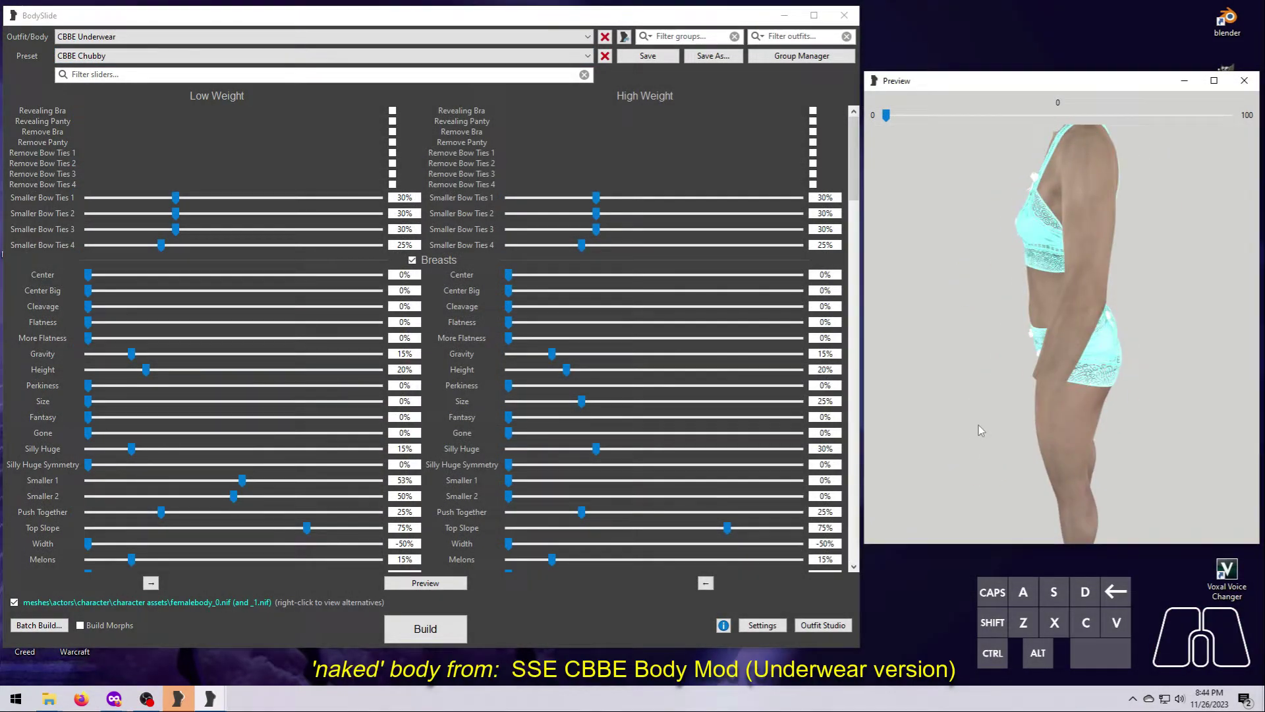
left_click_drag(113, 482, 313, 485)
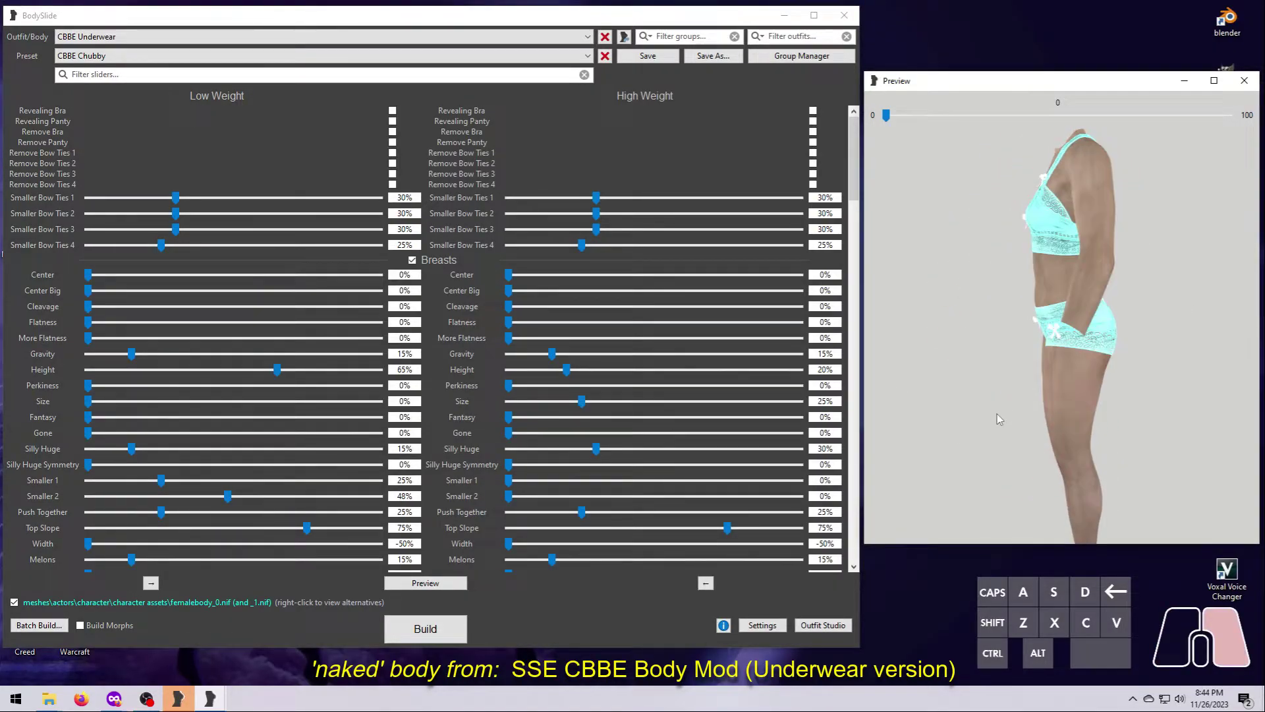
left_click_drag(146, 370, 365, 369)
left_click_drag(854, 158, 857, 352)
left_click_drag(89, 281, 104, 276)
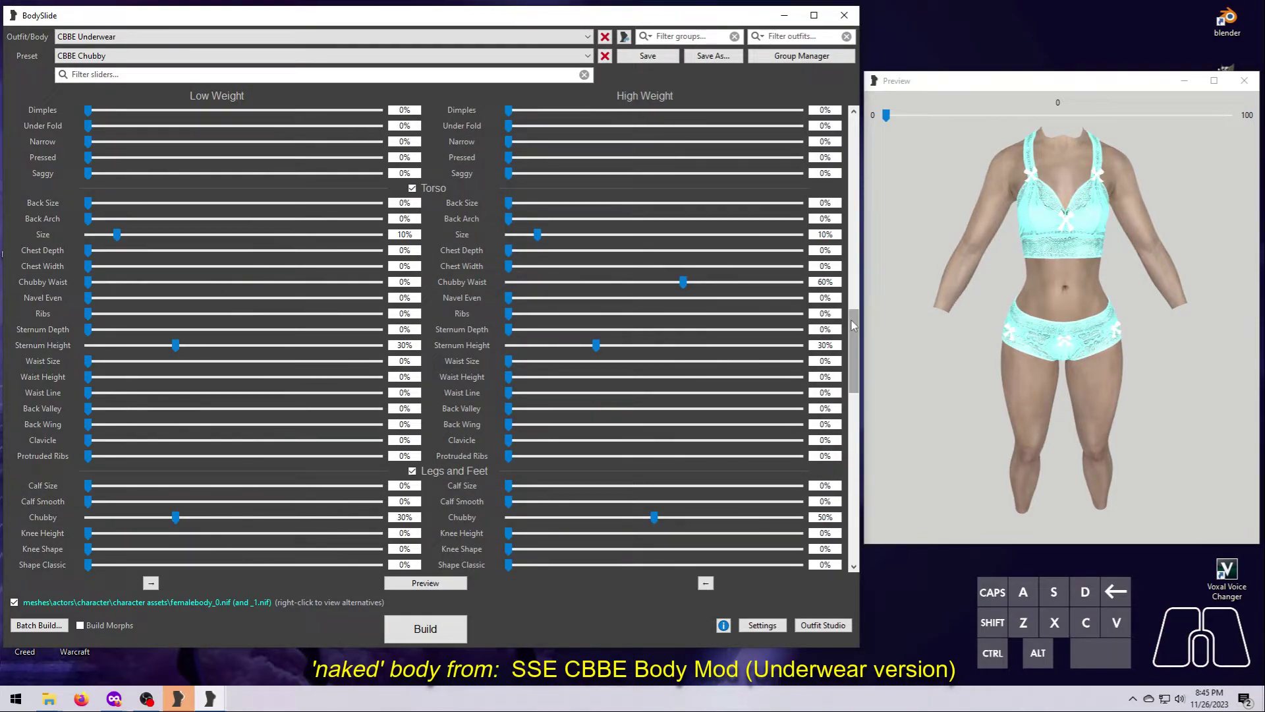
left_click_drag(854, 330, 904, 455)
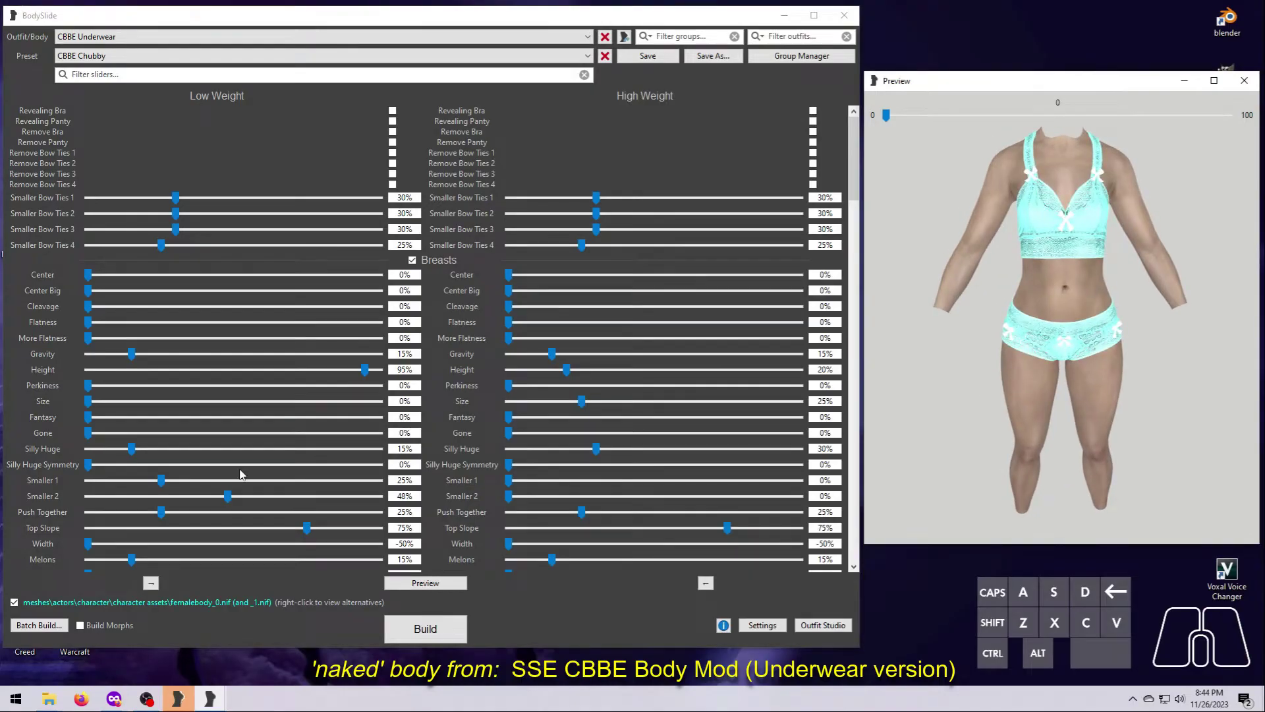
left_click_drag(853, 159, 857, 350)
left_click_drag(89, 281, 104, 277)
left_click_drag(853, 350, 906, 461)
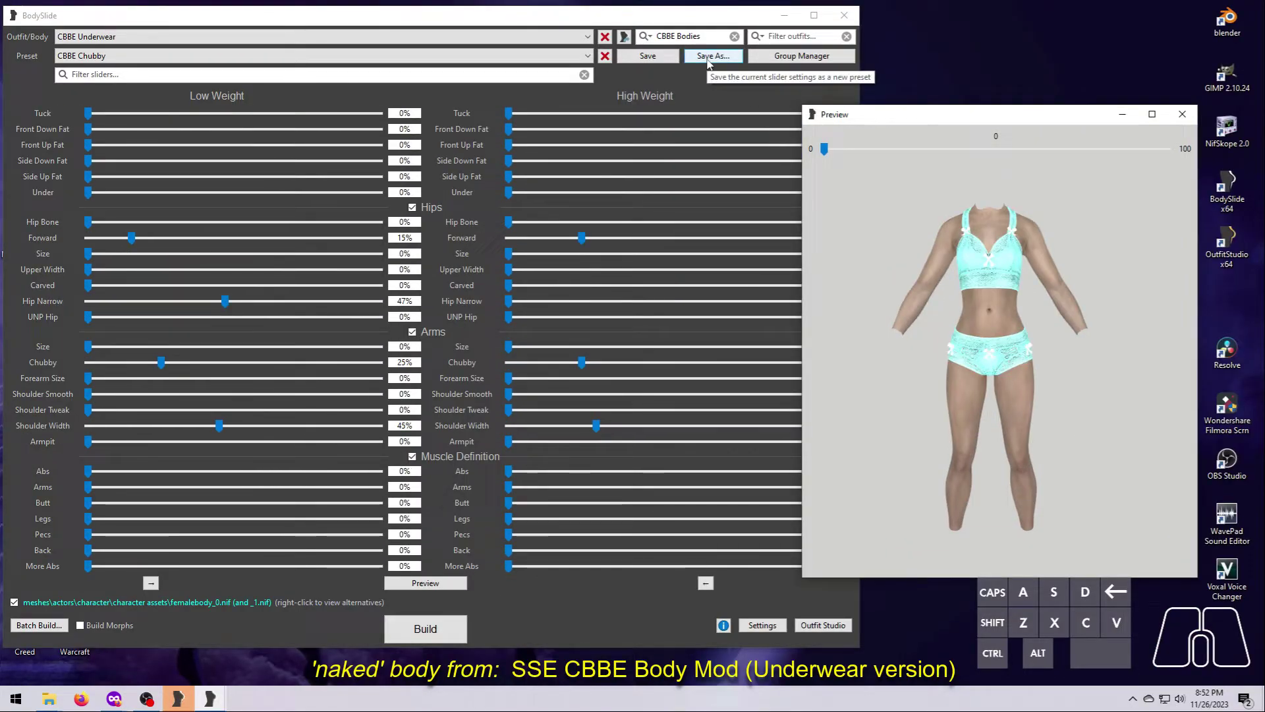
Save the sliders as a new preset named 'Mym', then equip and unequip Pirate Shirt Pink in-game
left_click(708, 59)
type("My")
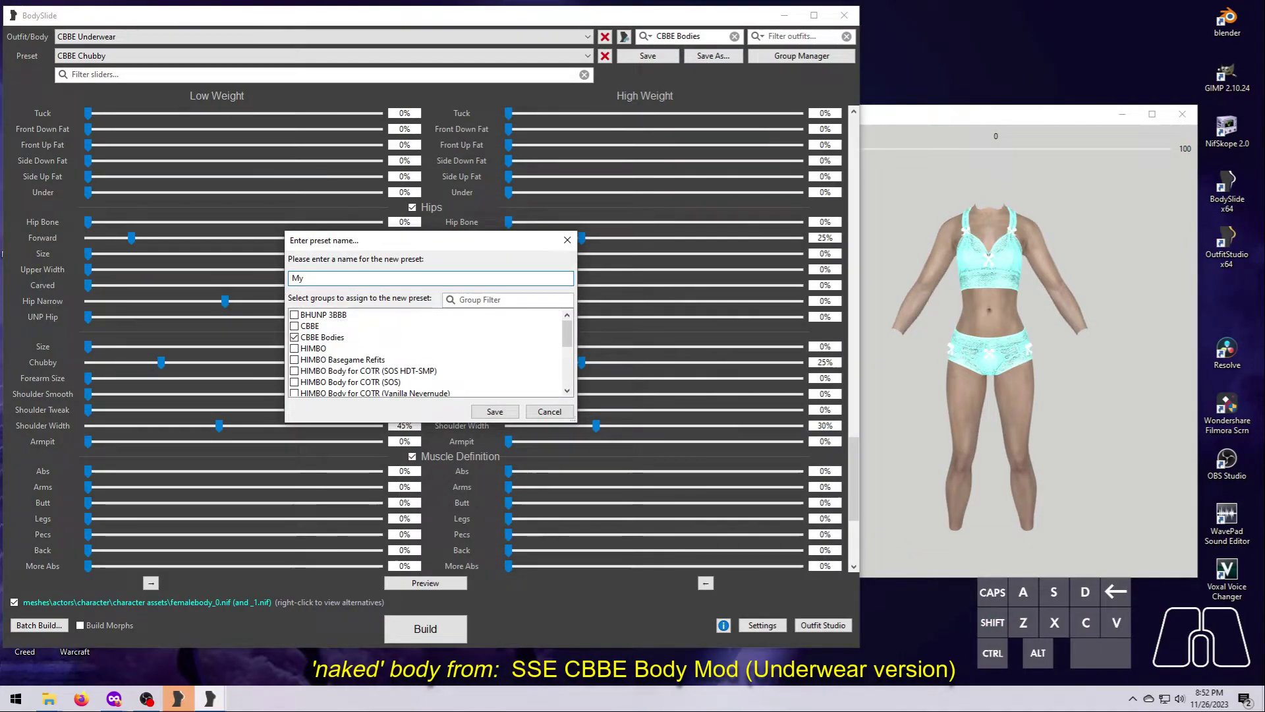
type("mCustomPreset")
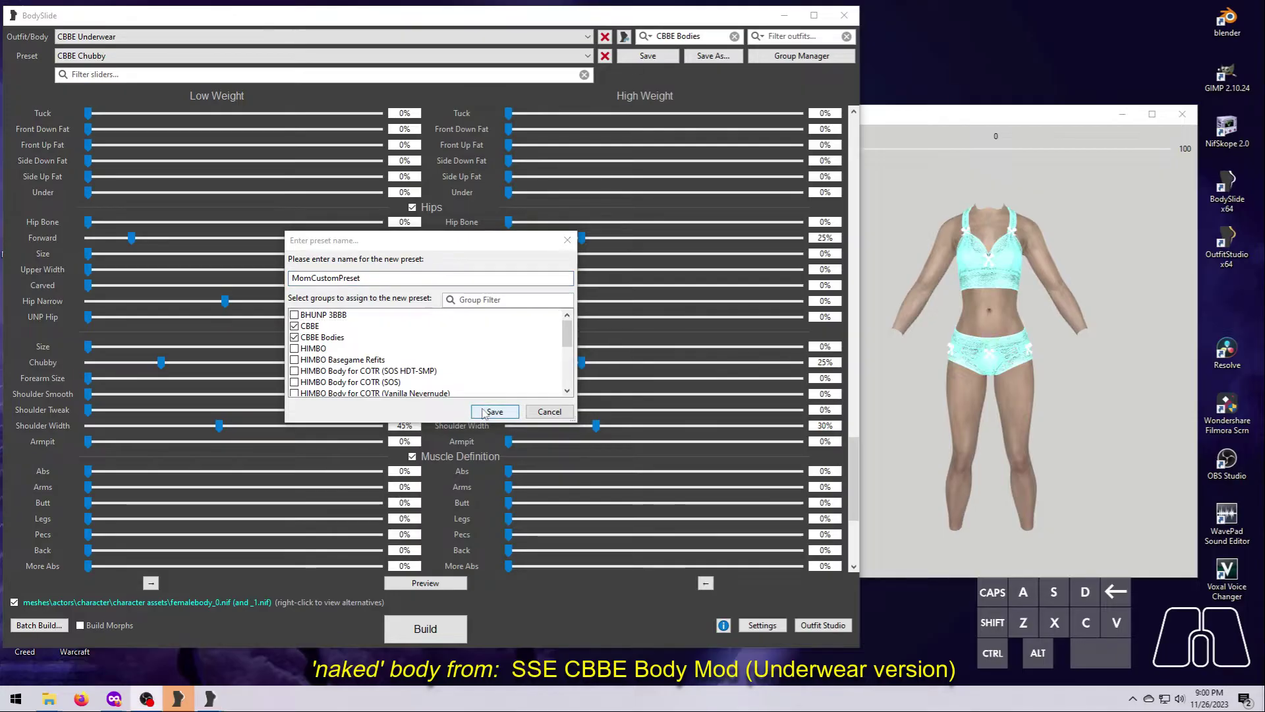
left_click(494, 412)
left_click(962, 596)
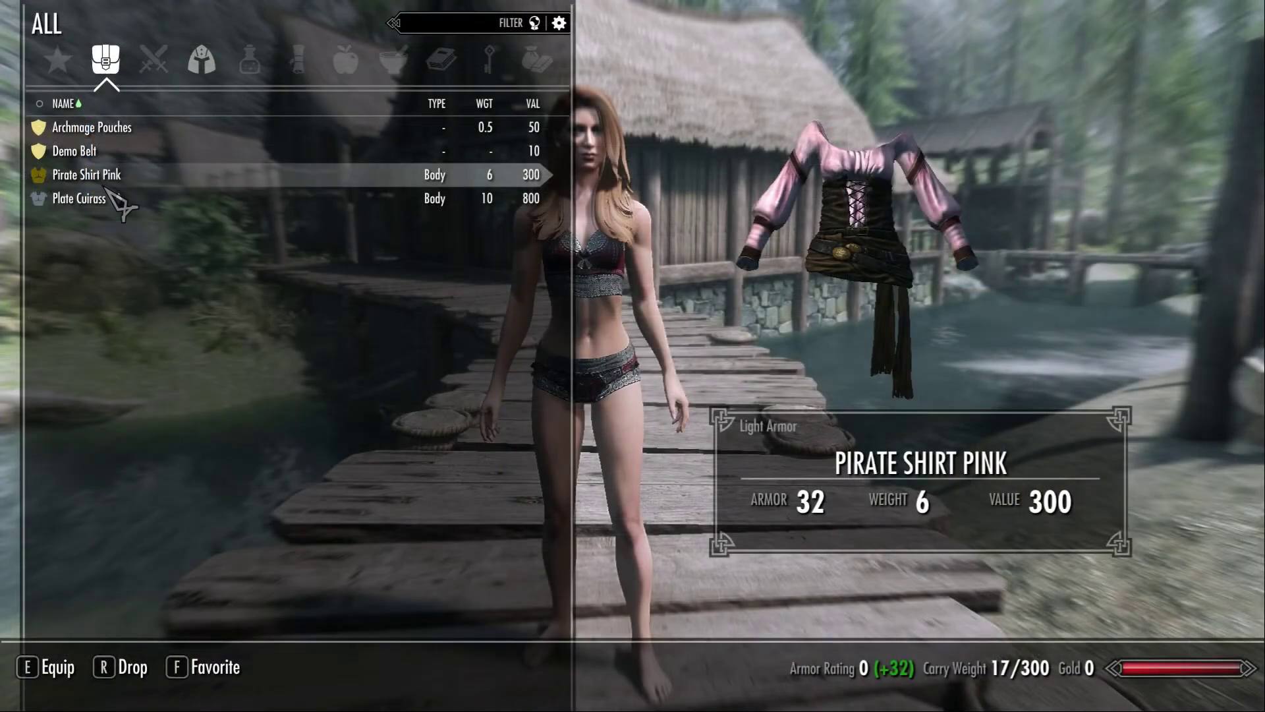
key("e")
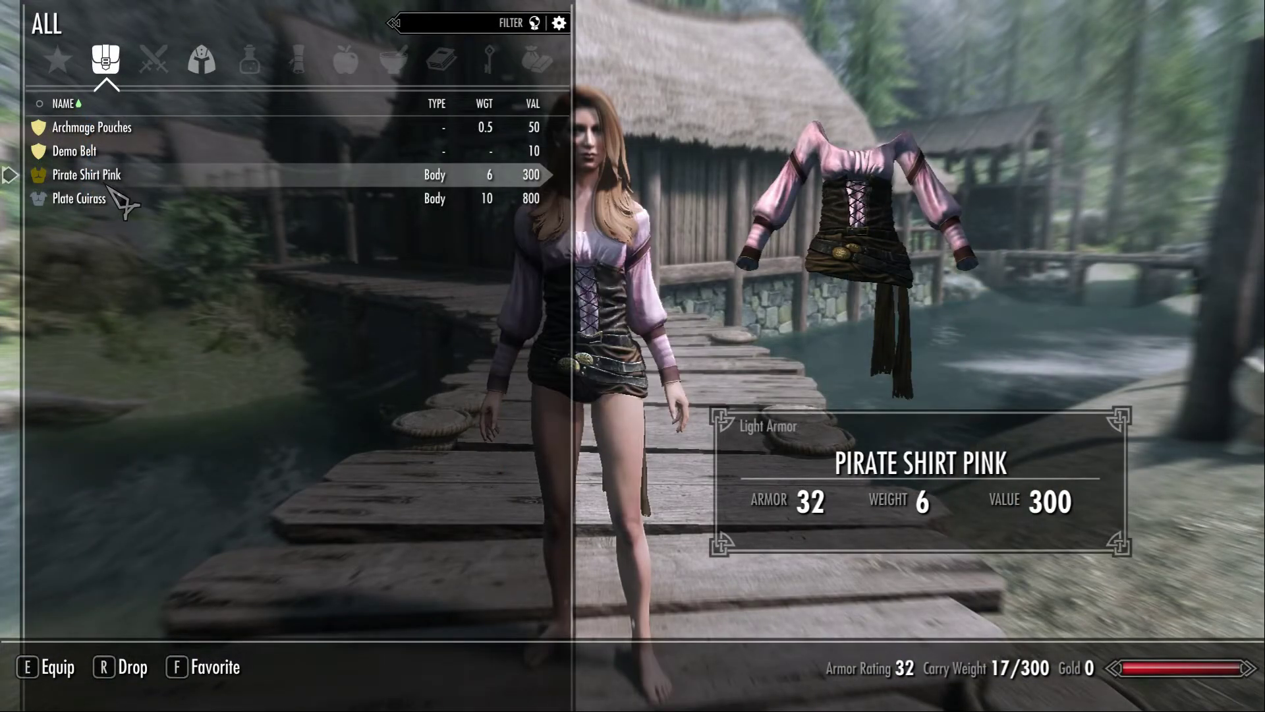
key("e")
key("e")
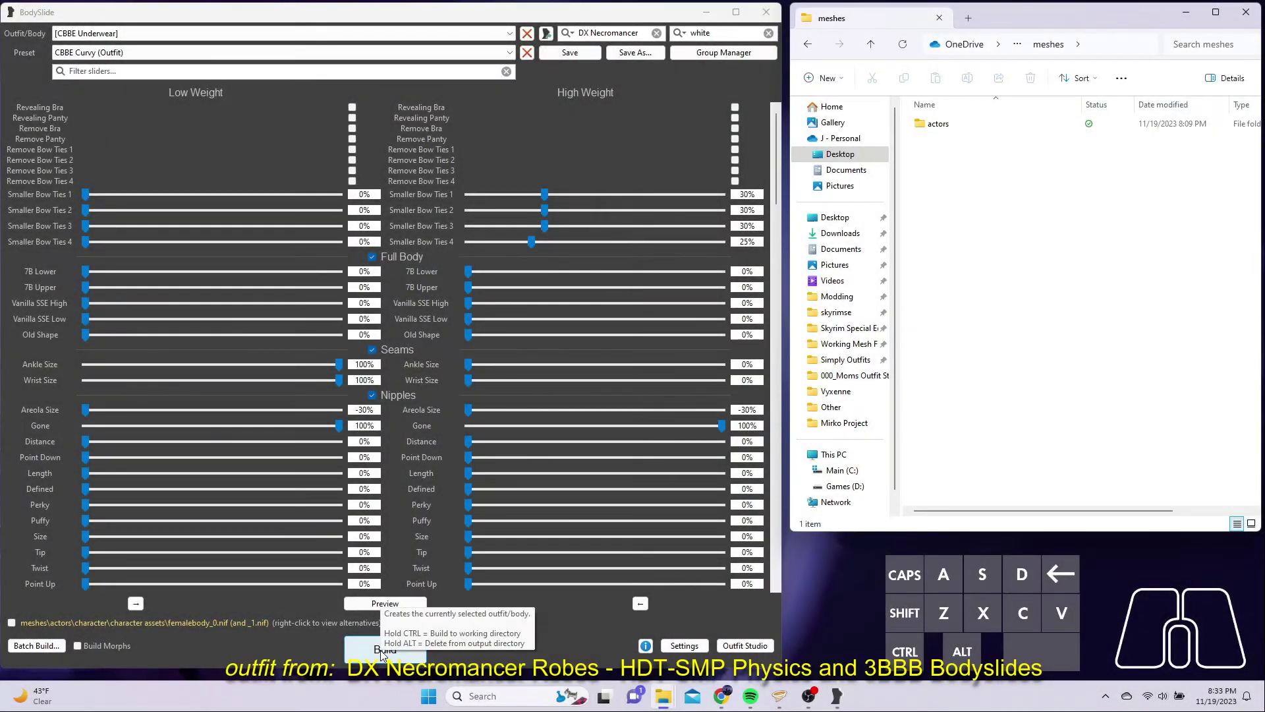
Load DX Necromancer - White Robes (Transparent) and preview its fit from several angles
left_click(510, 34)
left_click(163, 92)
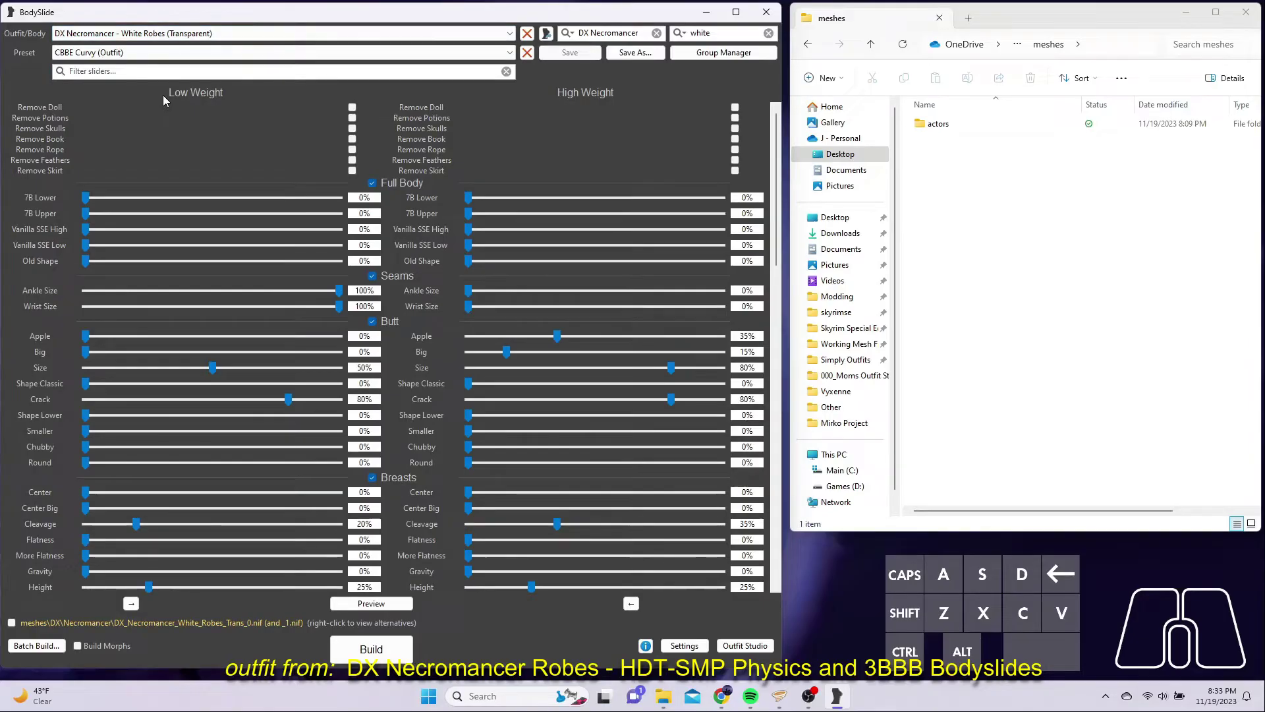
left_click(371, 604)
left_click_drag(923, 311, 966, 322)
right_click_drag(795, 316, 958, 334)
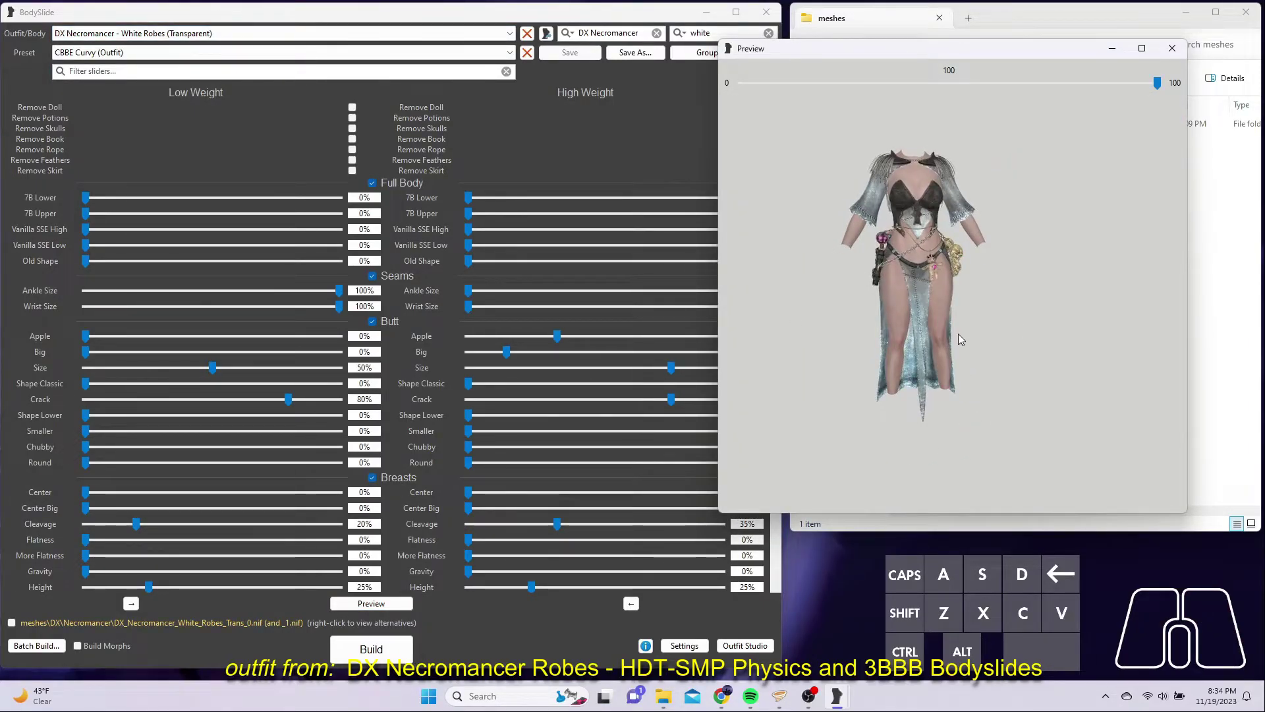
left_click(1182, 52)
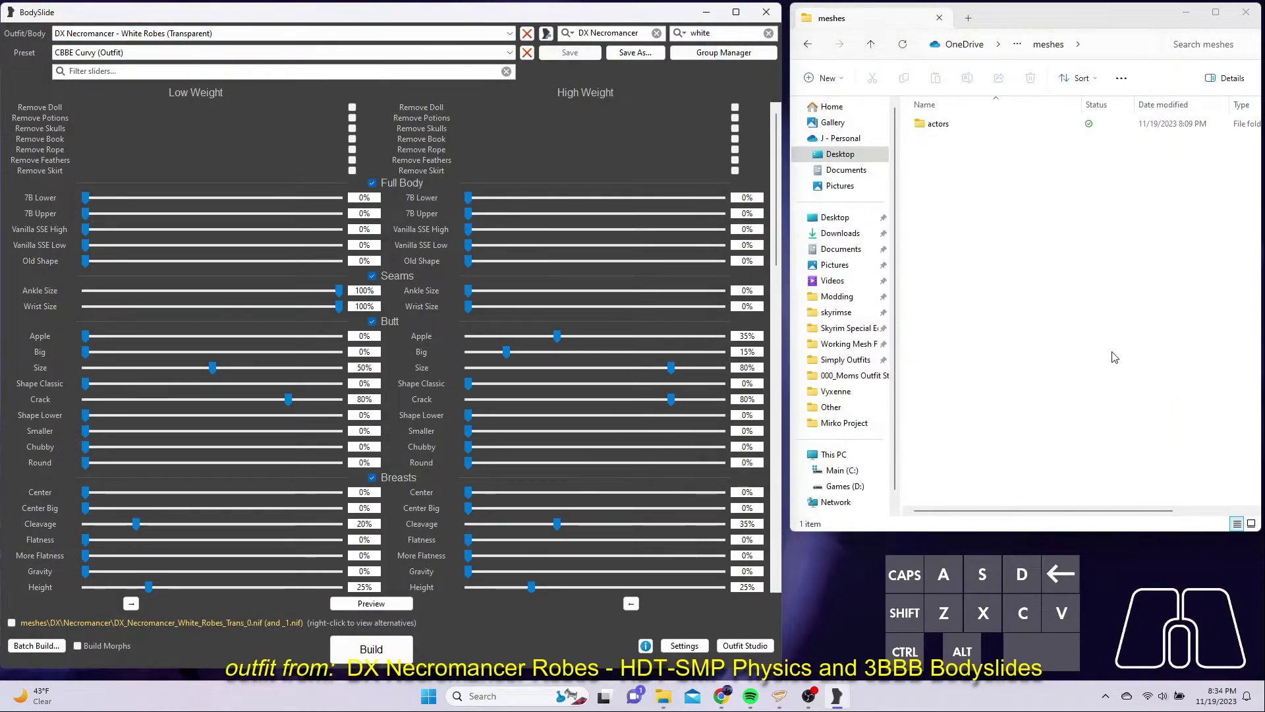
Build the robe meshes and open the new DX output folder in Explorer
left_click(365, 650)
left_click(539, 358)
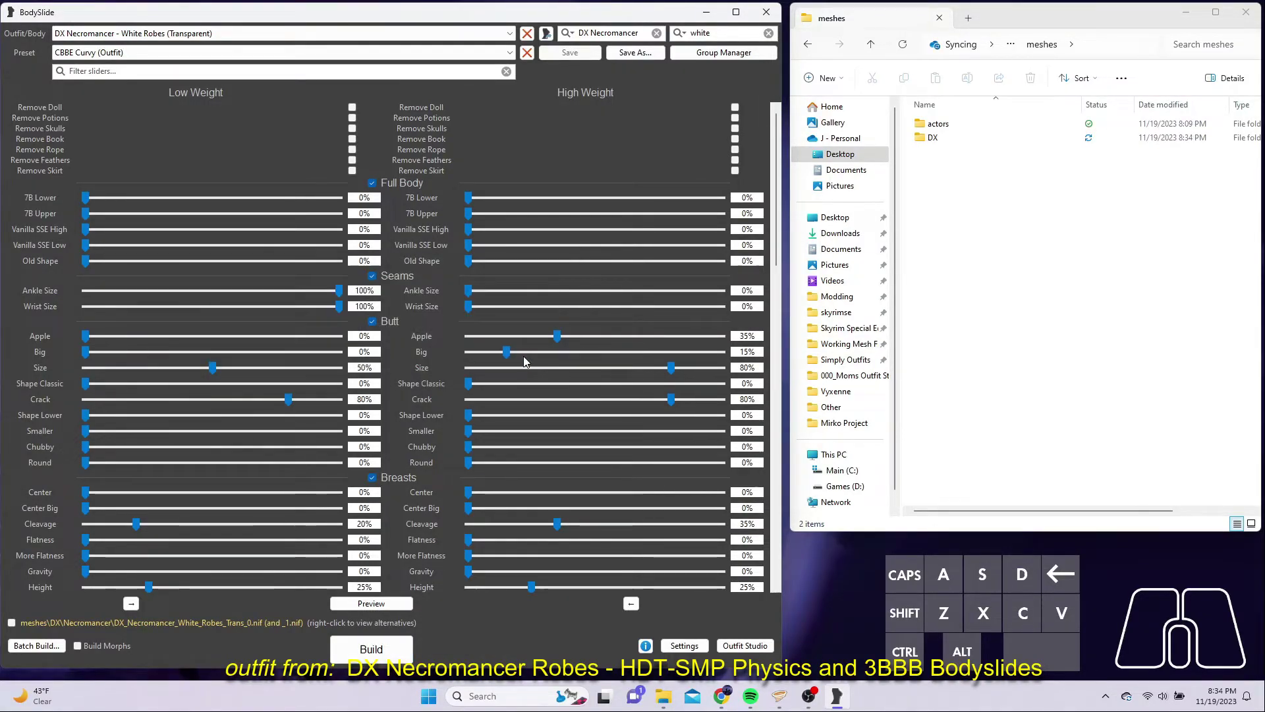
double_click(933, 137)
Open both DX_Necromancer_White_Robes_Trans _0 and _1 NIFs in NifSkope
double_click(949, 125)
double_click(976, 124)
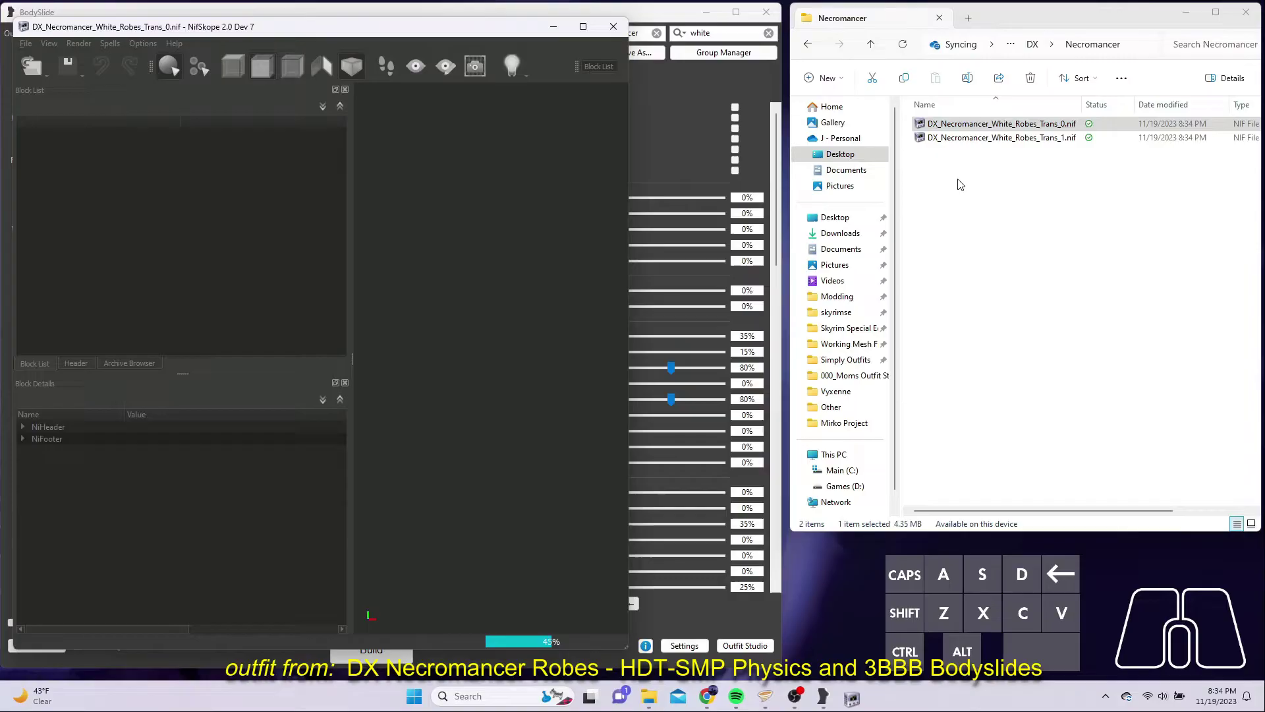
double_click(976, 138)
Orbit both robe models to check their back and sides, then close both NifSkope windows
left_click_drag(1035, 29, 1065, 25)
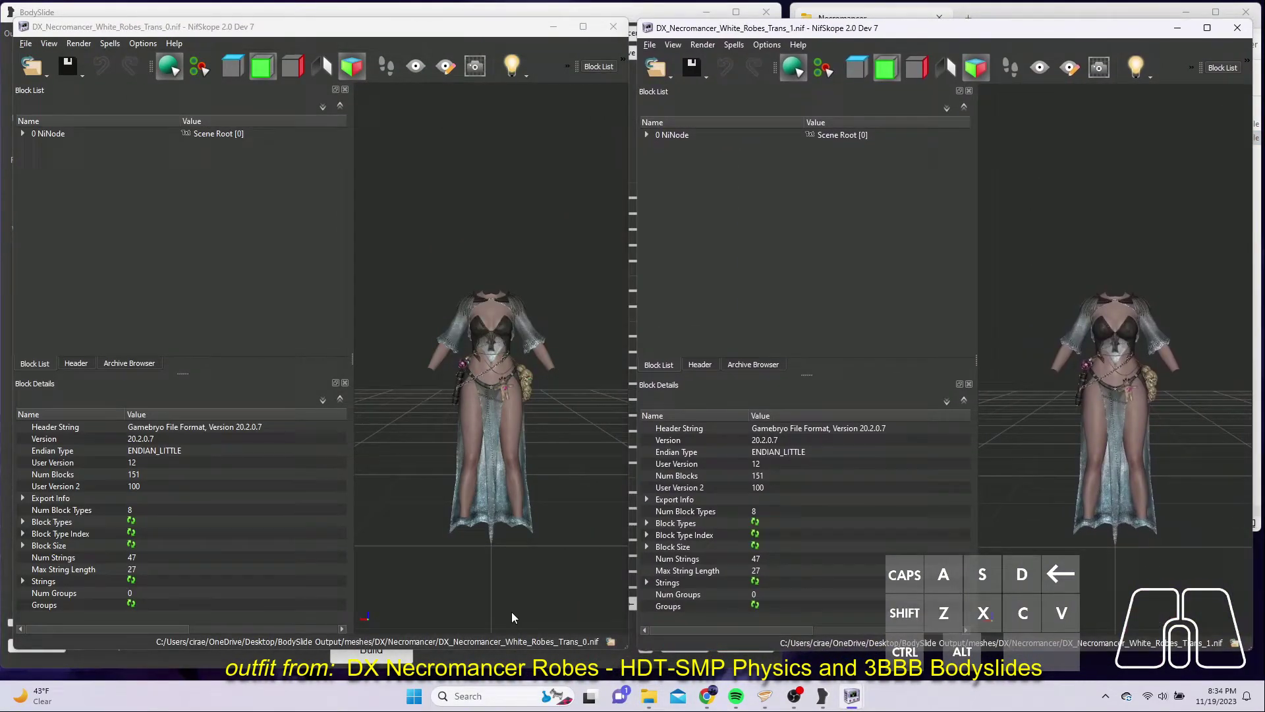
left_click_drag(512, 612, 442, 521)
left_click_drag(1101, 390, 1138, 402)
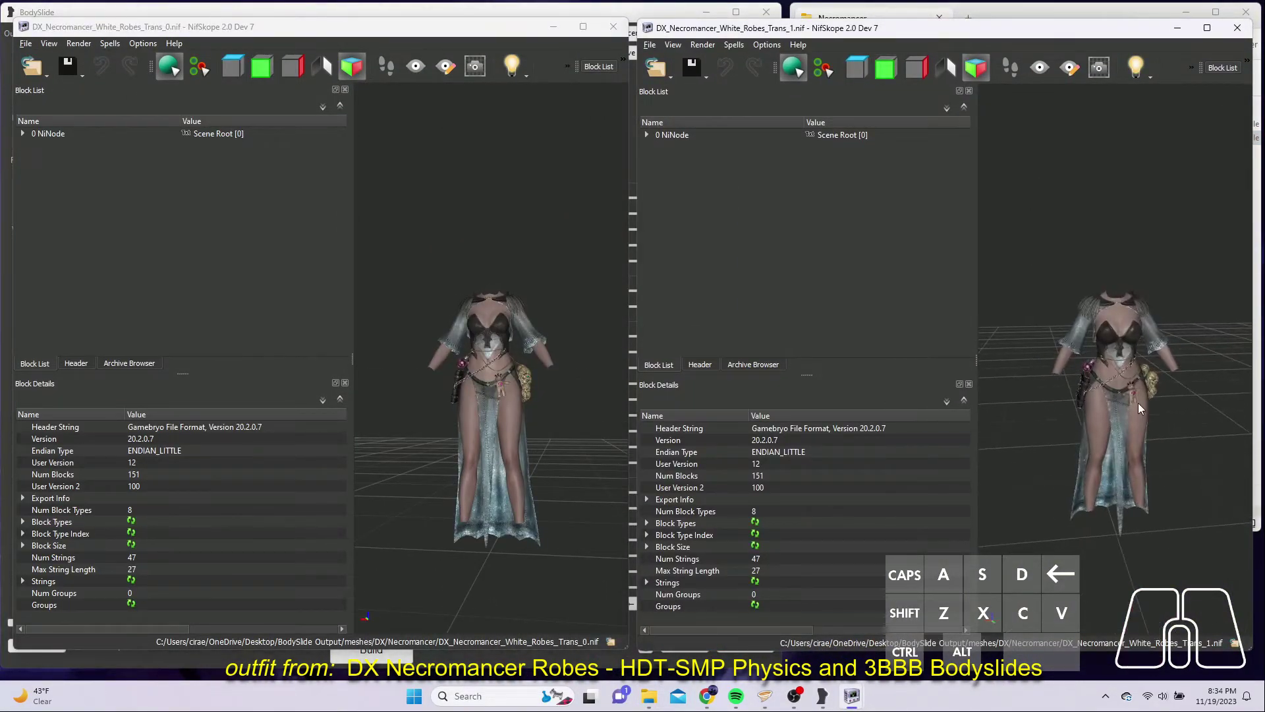
left_click(1236, 29)
left_click(613, 27)
left_click(371, 649)
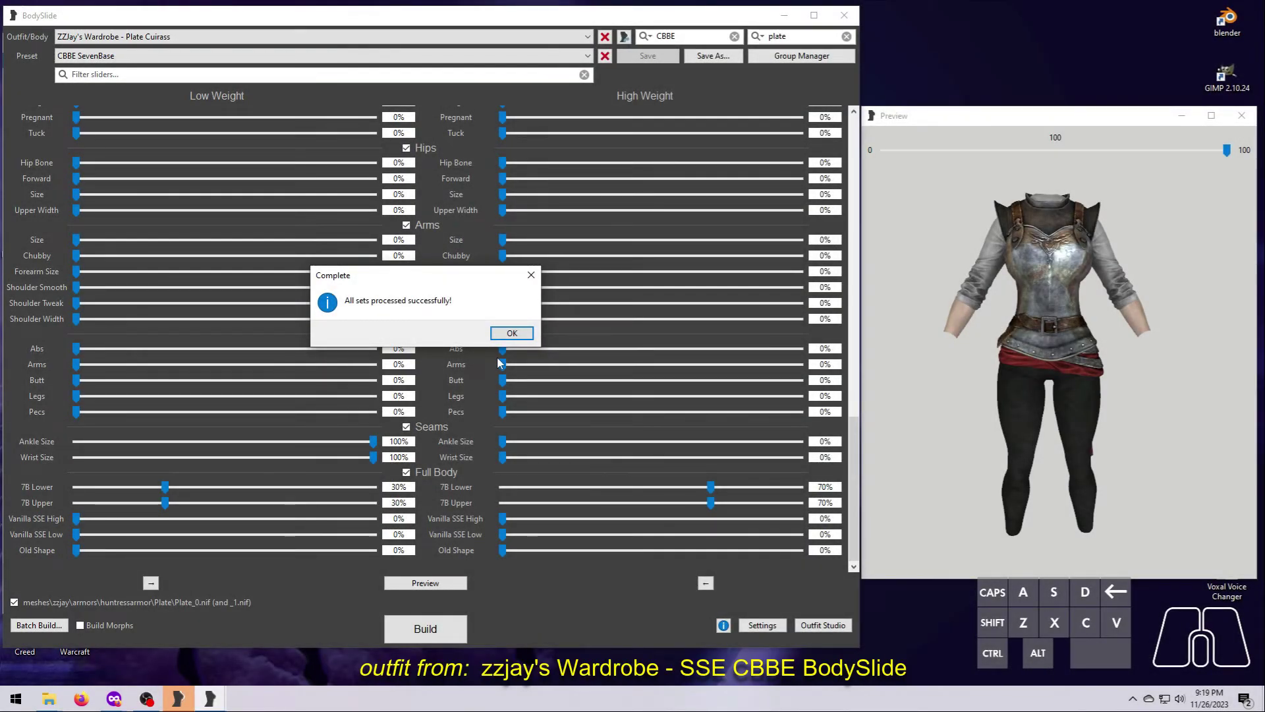
Dismiss the 'All sets processed successfully!' notice after the CBBE SevenBase batch build
left_click(511, 333)
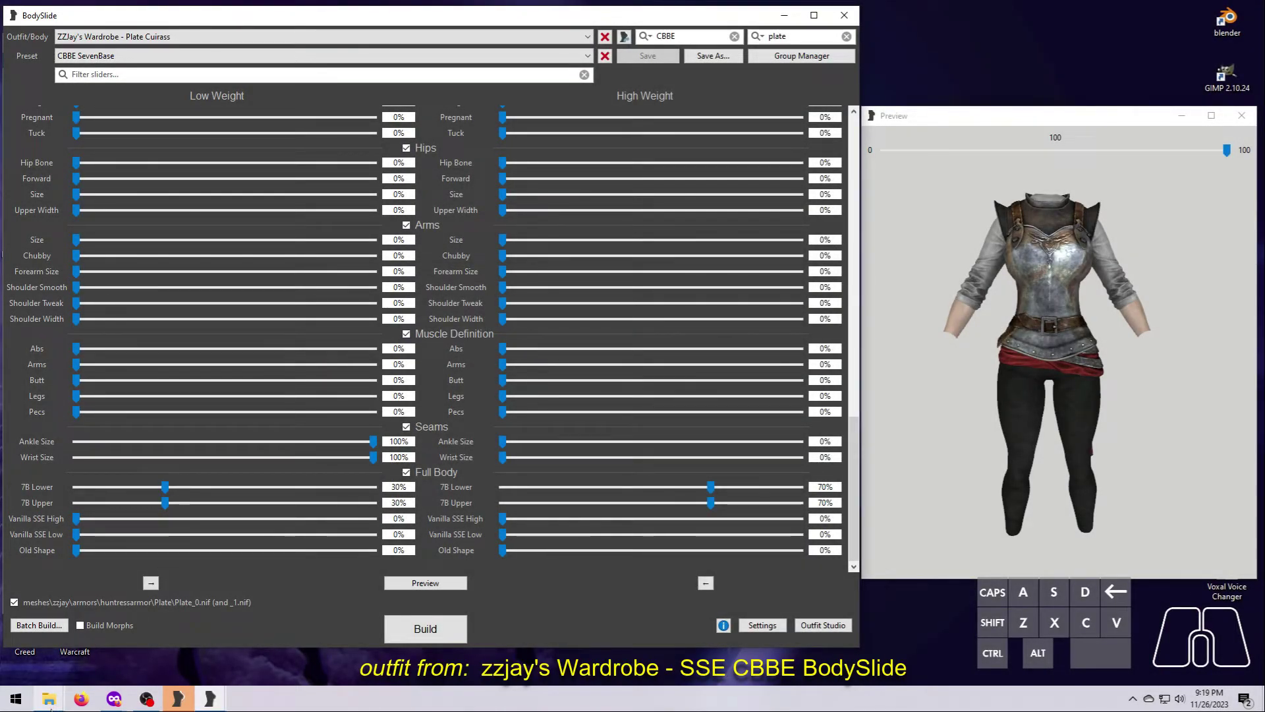
In the character assets Explorer window, go up to mods and open BodySlide Output CBBE SevenBase
left_click(52, 700)
left_click(43, 642)
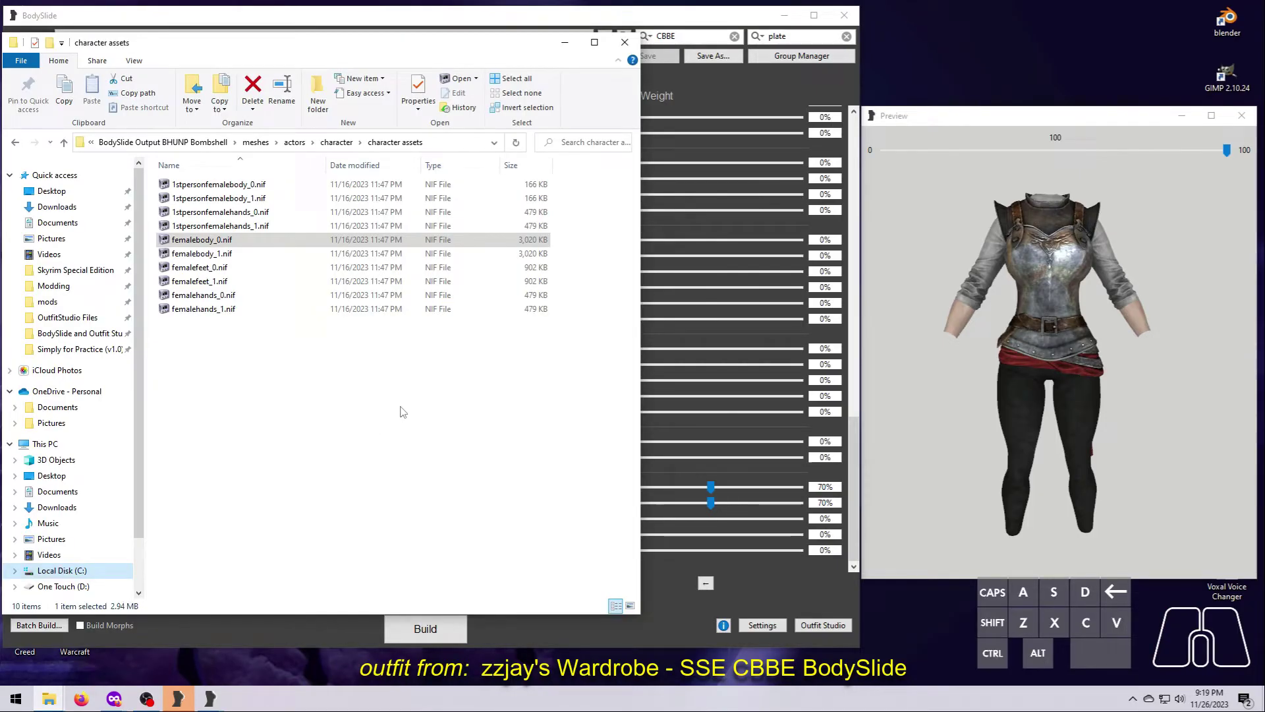
left_click(166, 148)
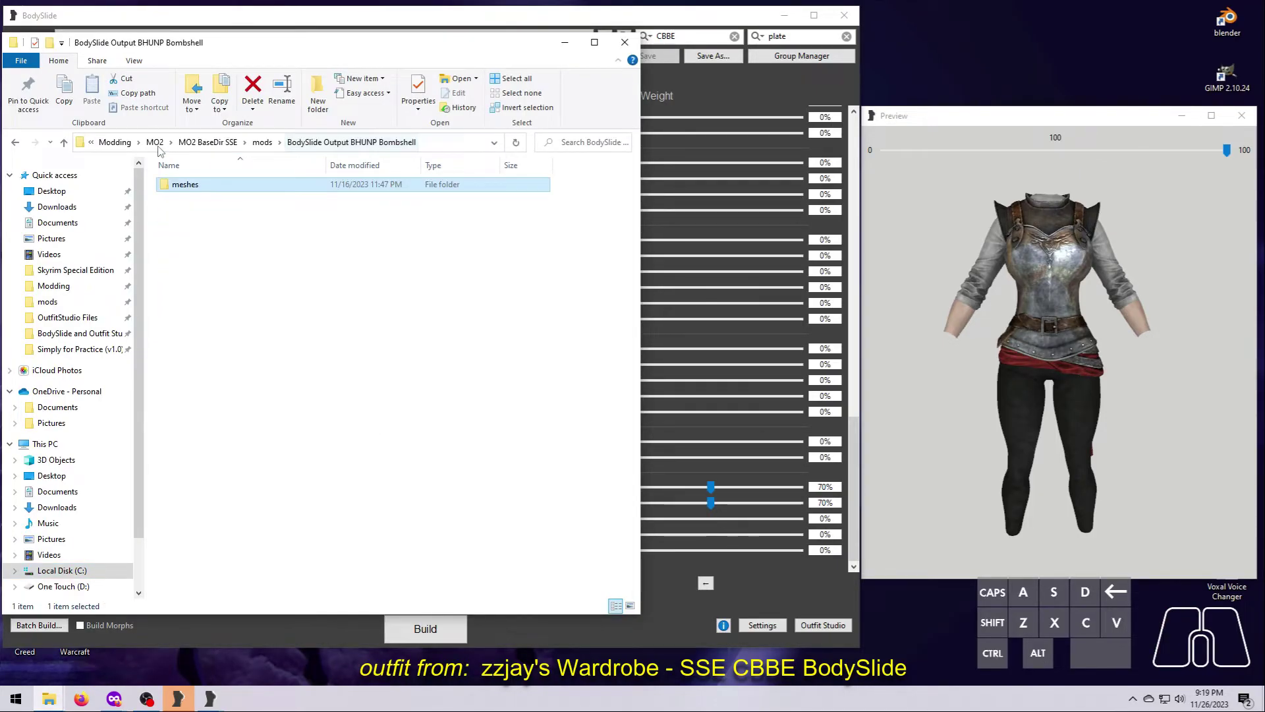
left_click(263, 142)
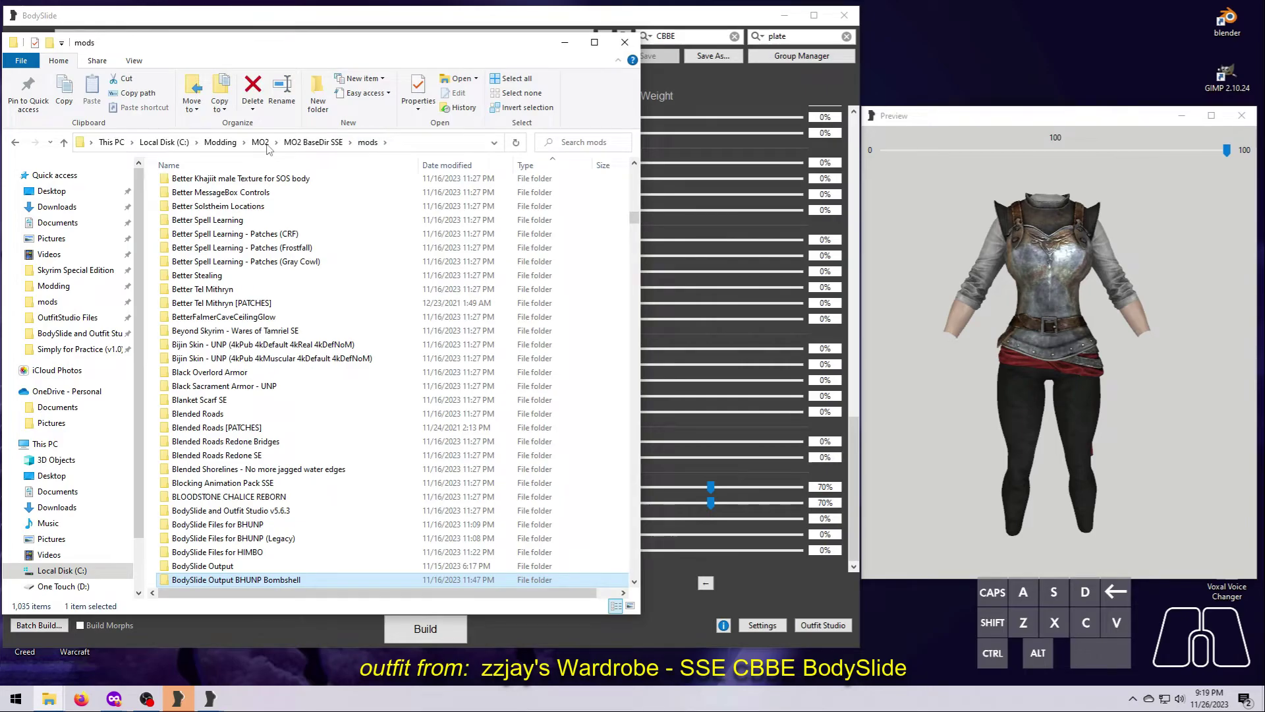
scroll(293, 406, "down", 5)
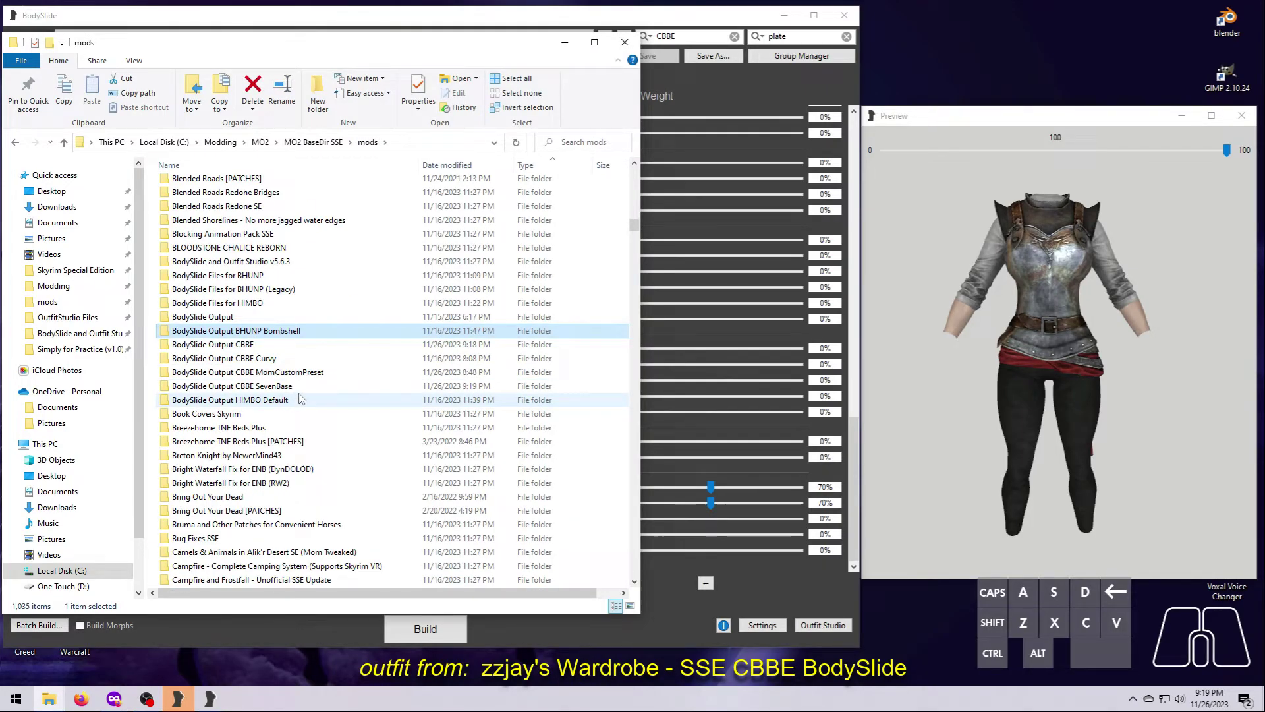
left_click(261, 387)
double_click(261, 387)
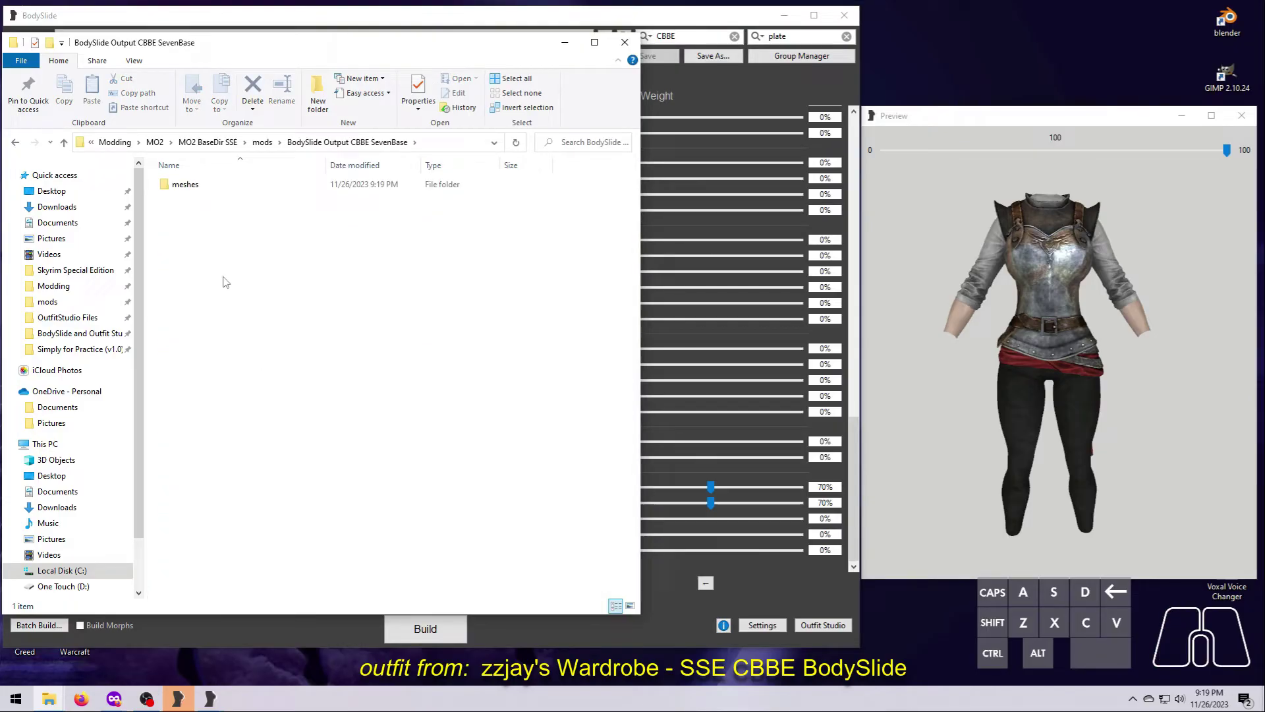
Drill into meshes > zzjay > armors > huntressarmor > Plate to show the twelve built NIFs
left_click(178, 189)
double_click(178, 189)
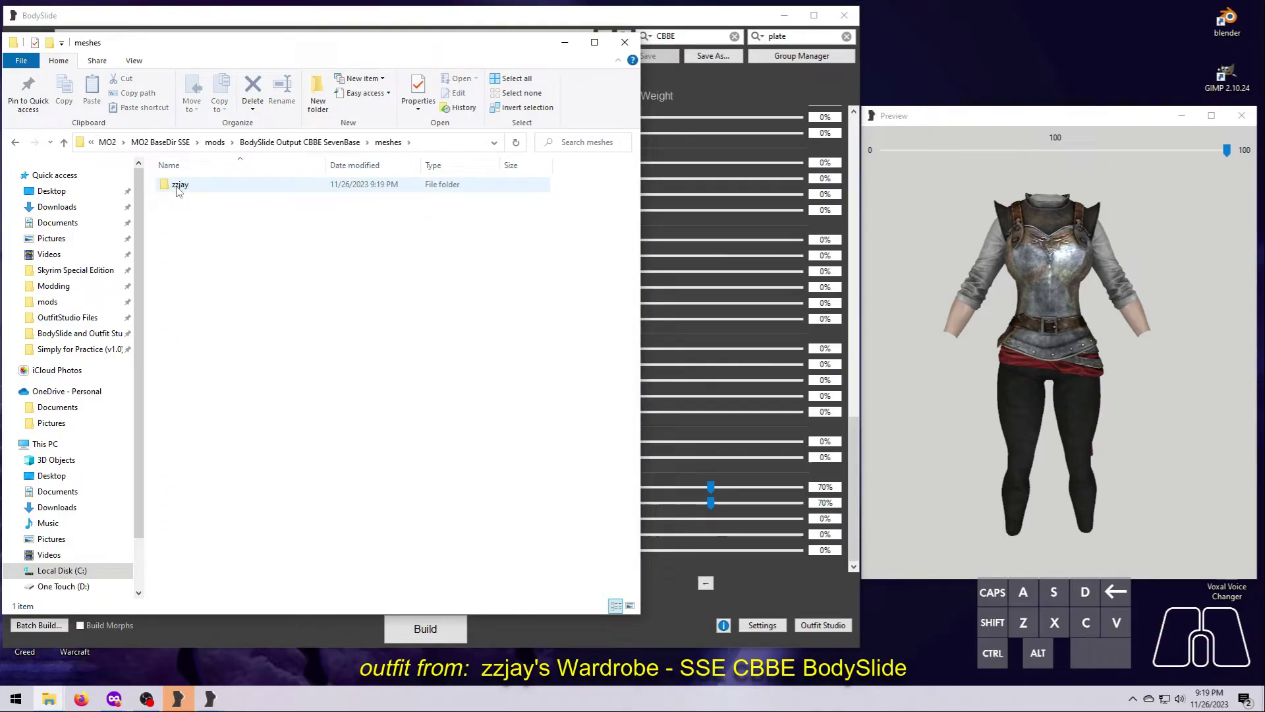
double_click(178, 190)
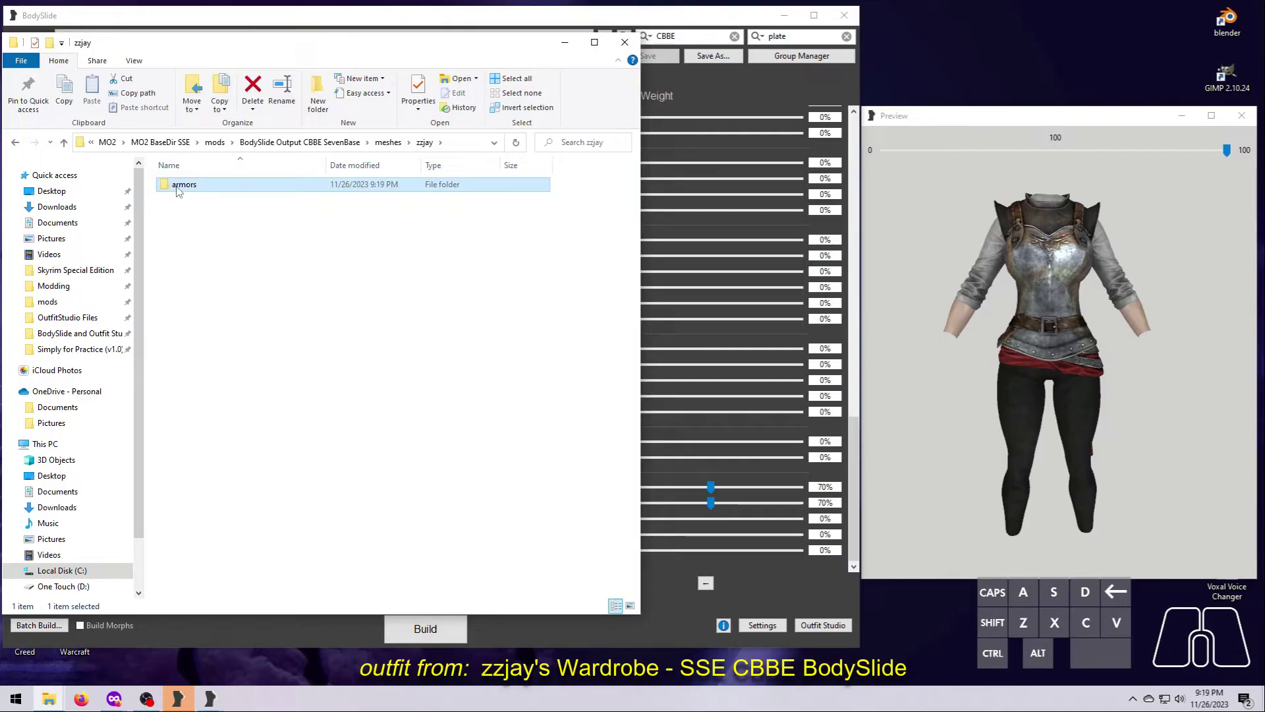
double_click(177, 188)
double_click(189, 187)
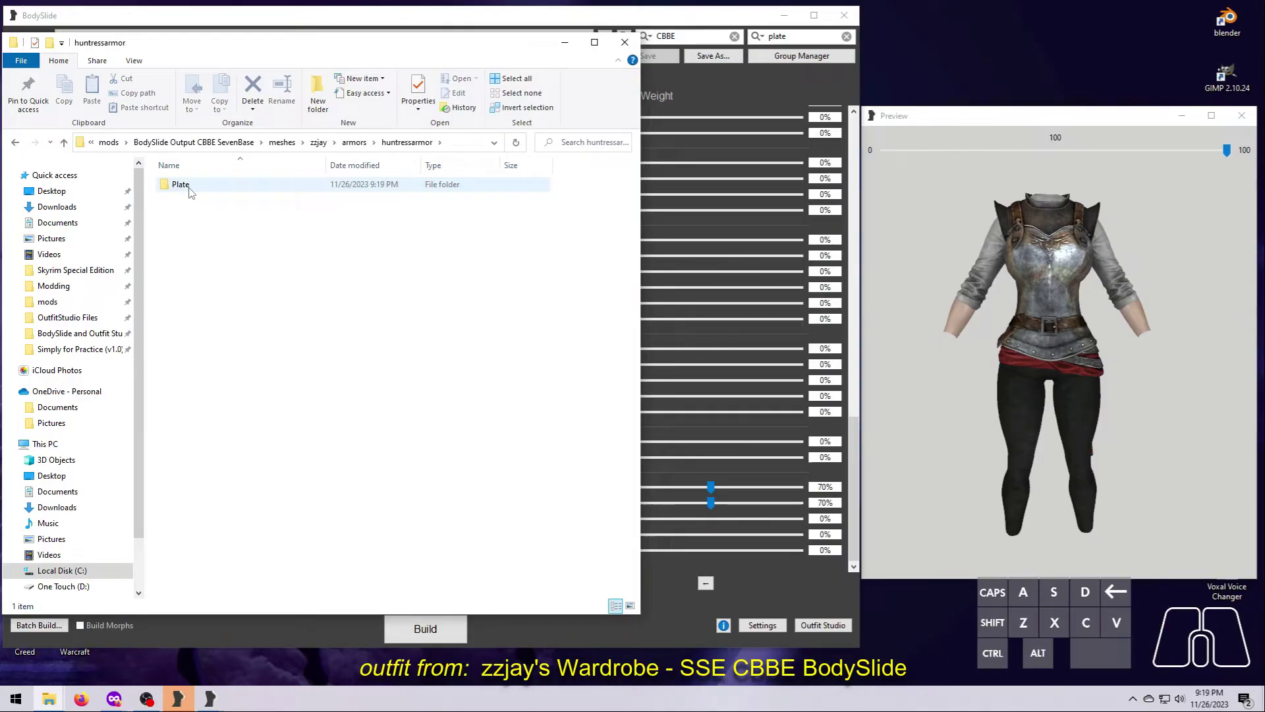
left_click(189, 188)
double_click(190, 188)
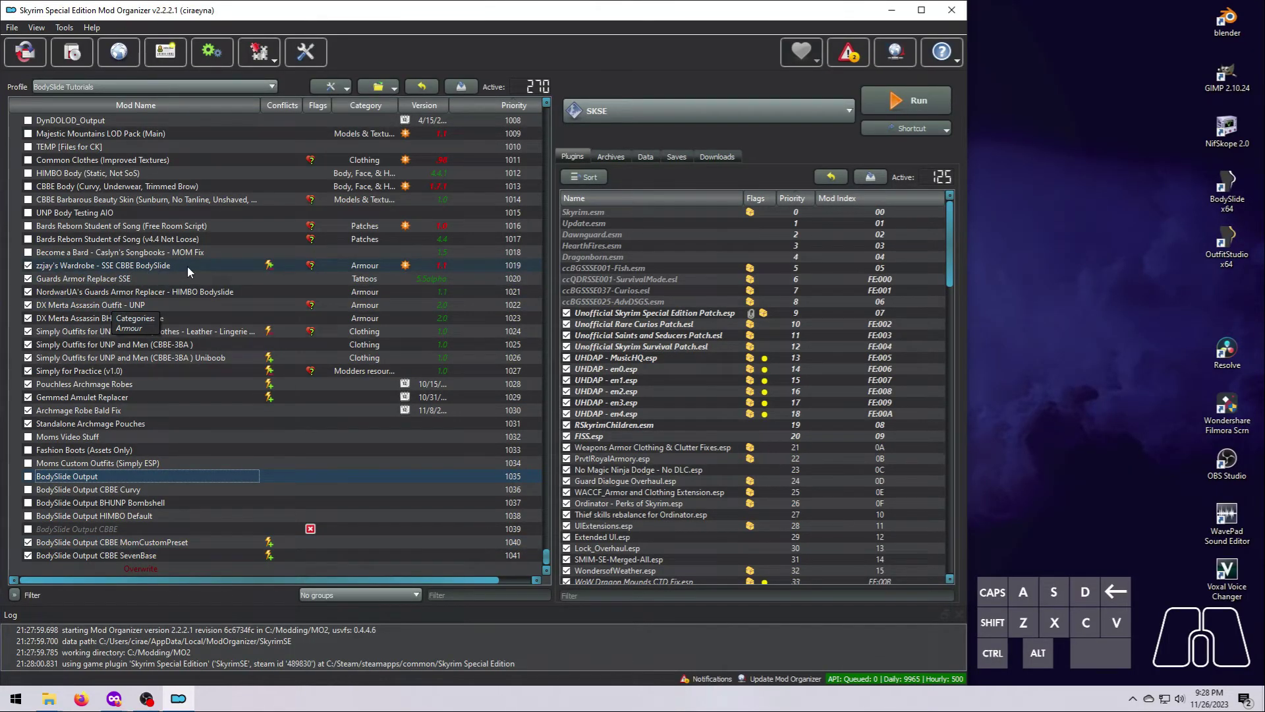
Open BodySlide Output CBBE SevenBase's details, showing 12 Plate NIFs overriding zzjay's Wardrobe - SSE CBBE BodySlide
left_click(109, 556)
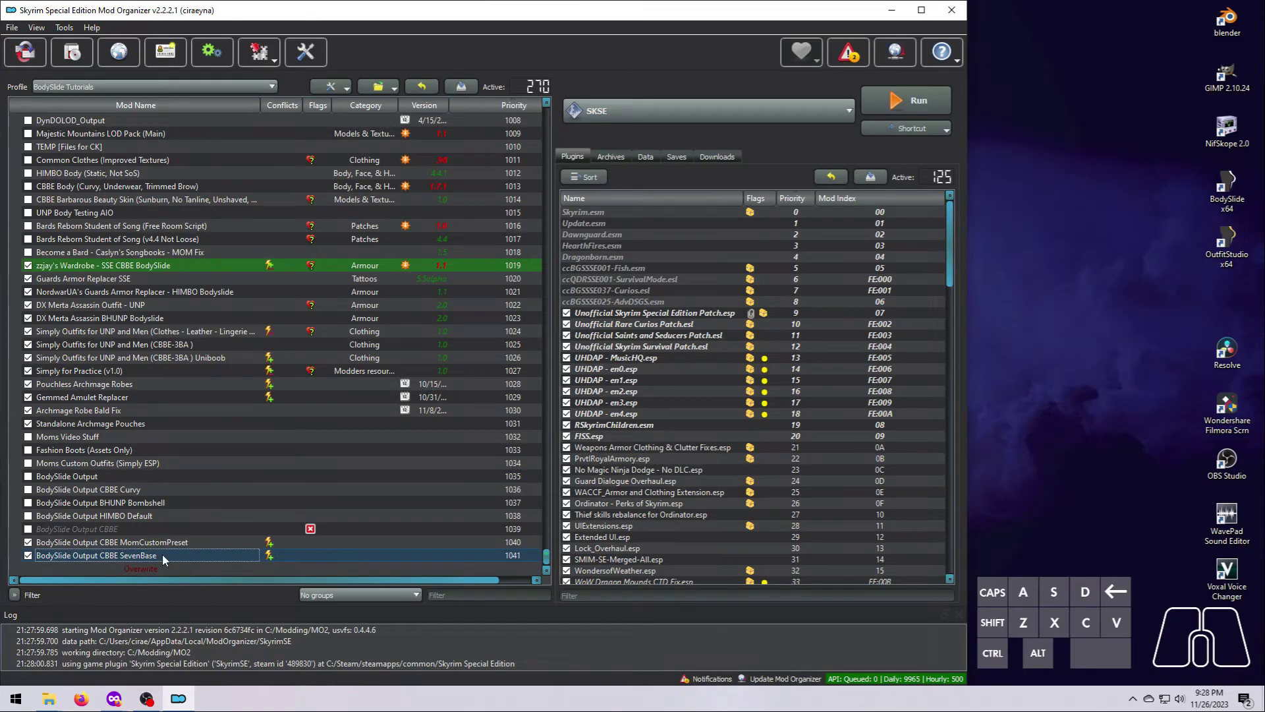
double_click(267, 557)
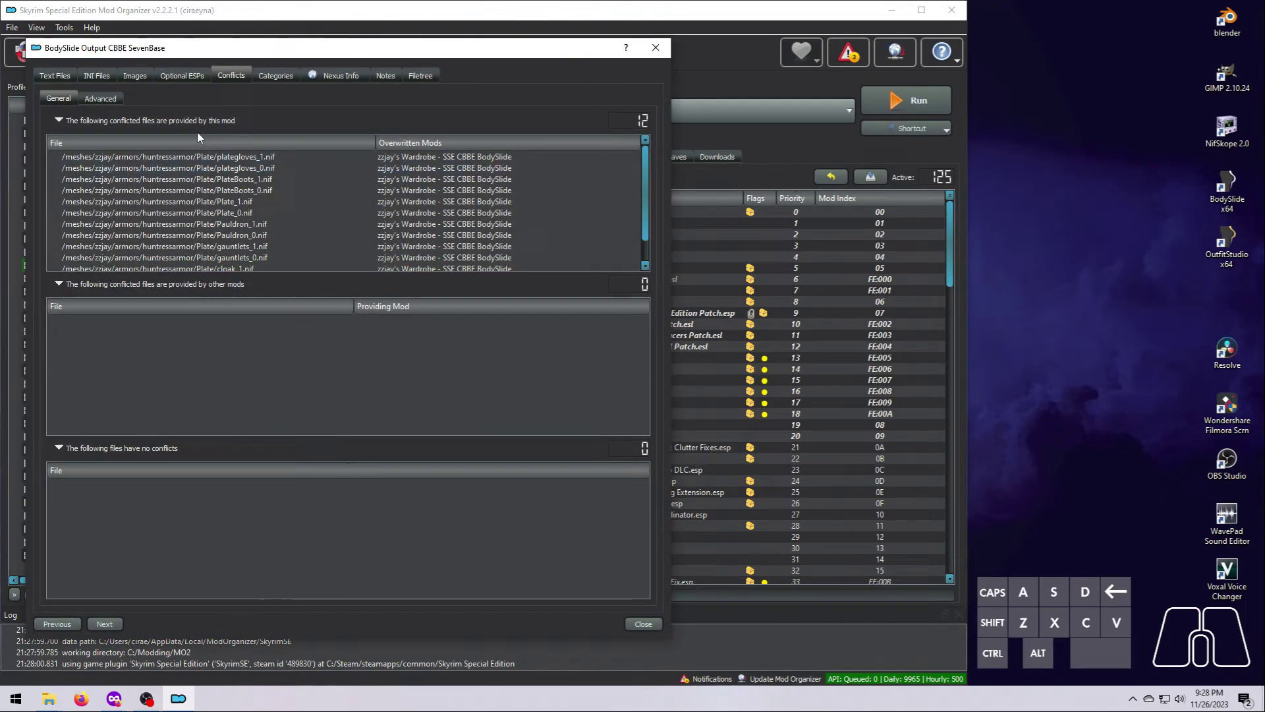